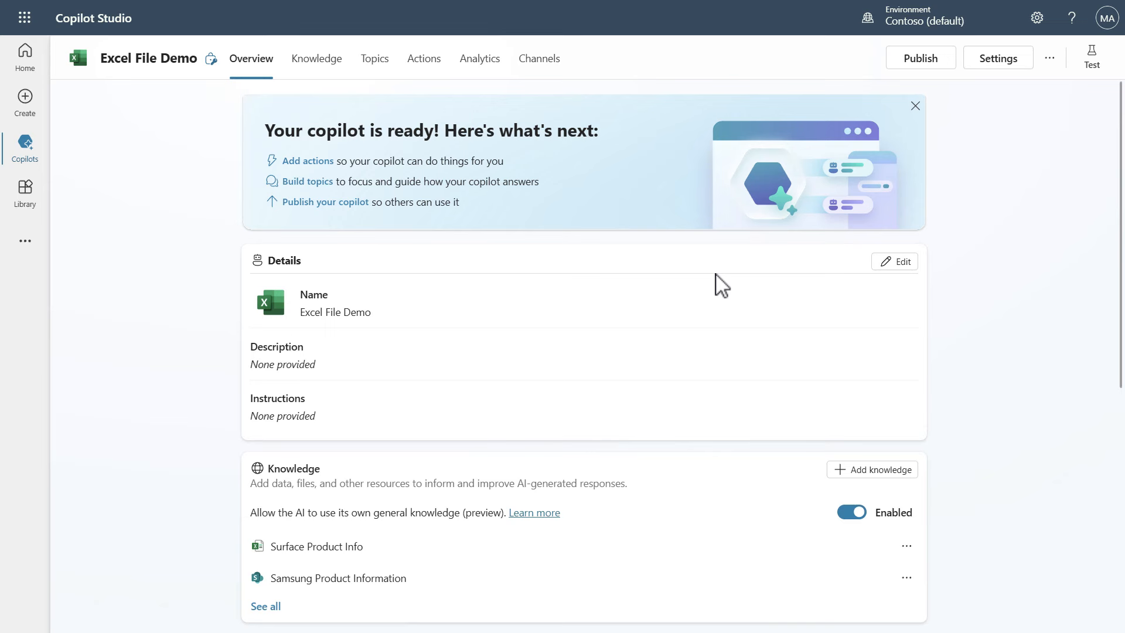
# Step: Show all knowledge sources of the copilot and open SamsungProductInfo.xlsx from the Samsung Product Info SharePoint site's document library
pyautogui.scroll(-1, 662, 293)
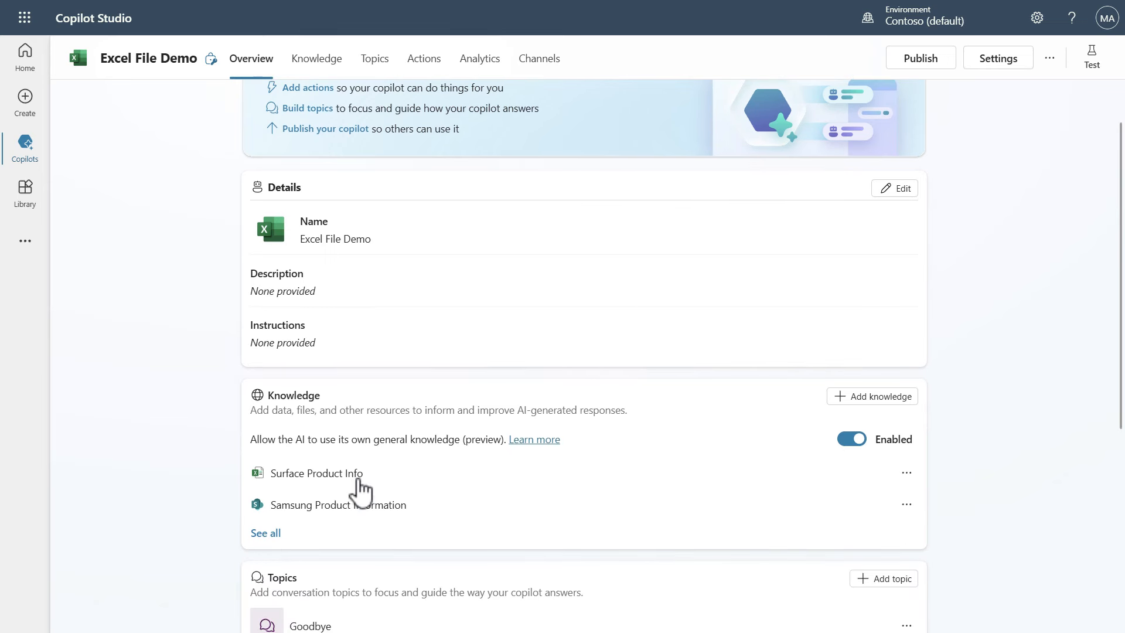
pyautogui.click(274, 534)
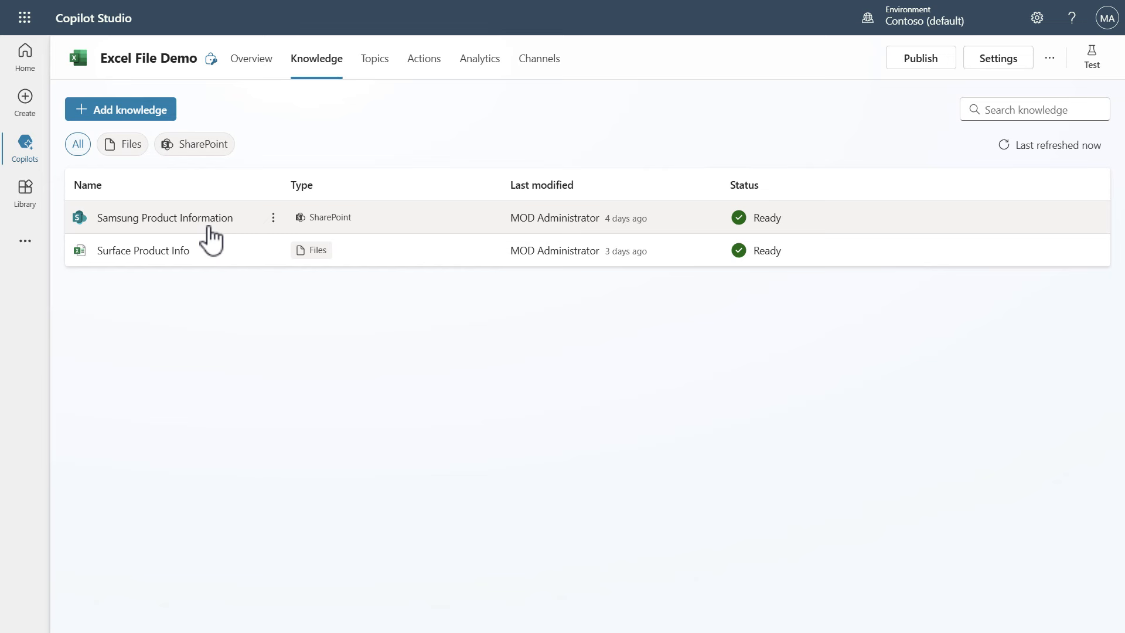
pyautogui.click(24, 18)
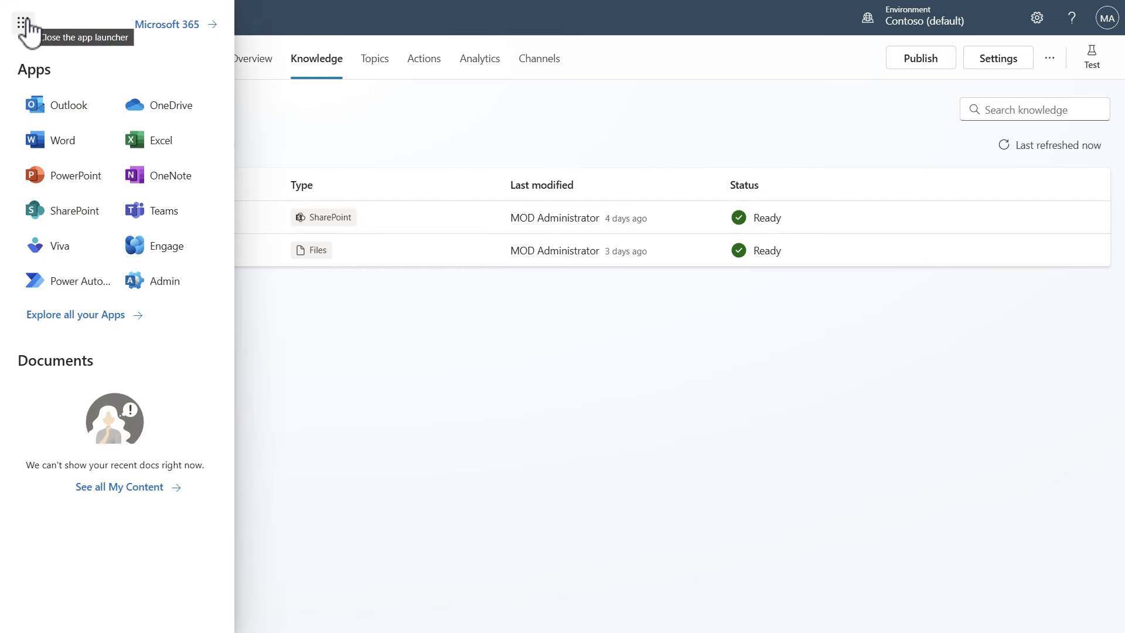
pyautogui.click(62, 211)
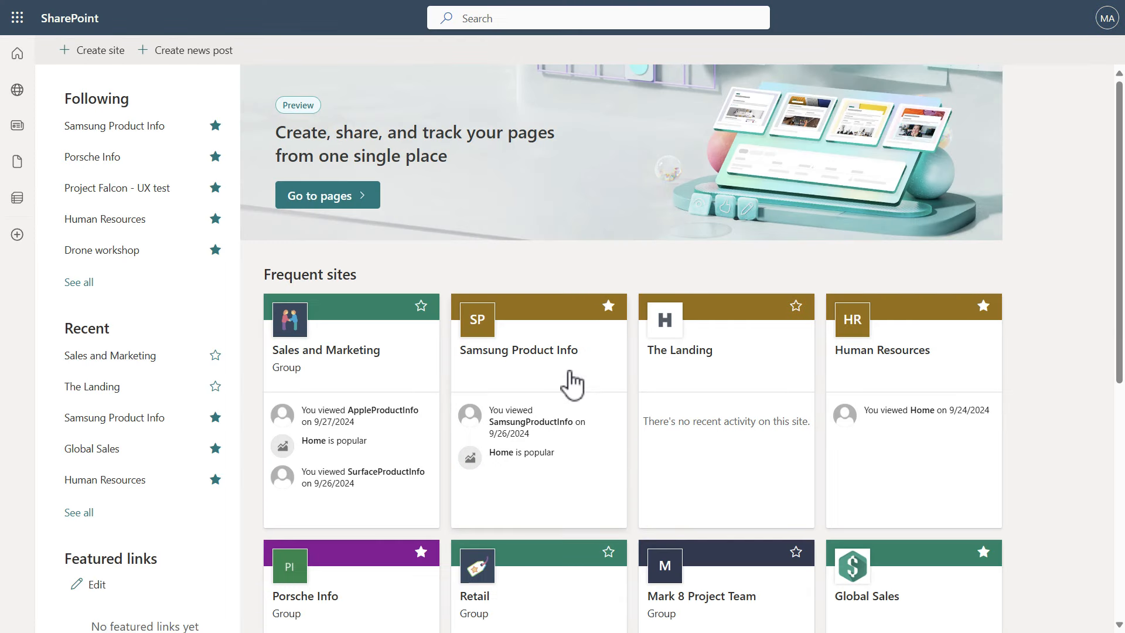
pyautogui.click(571, 384)
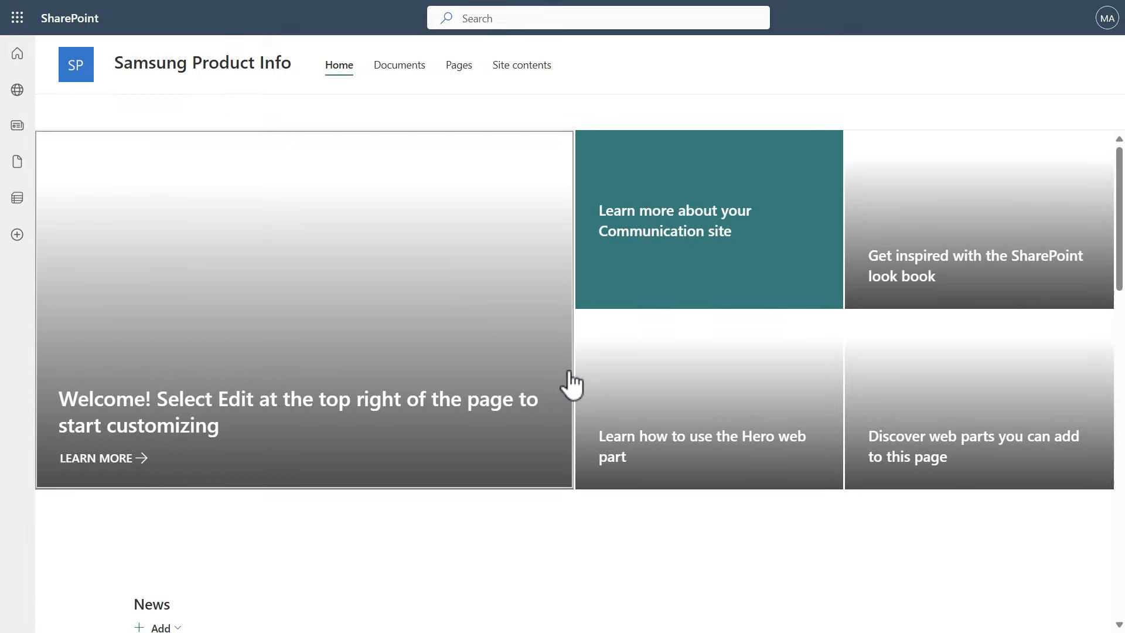
pyautogui.click(393, 69)
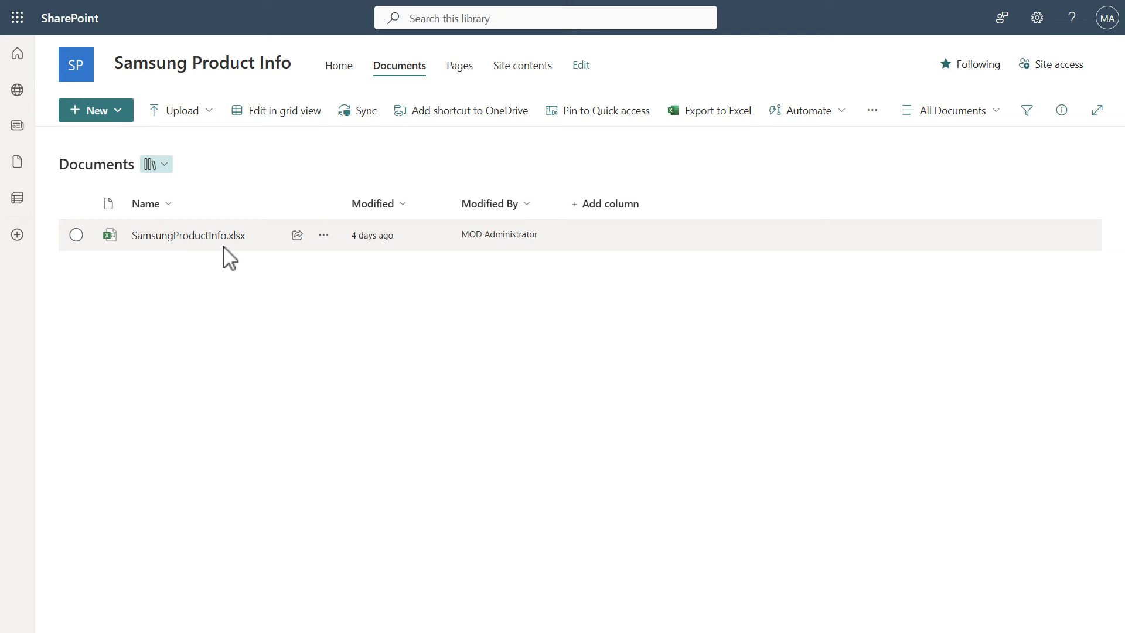
pyautogui.click(186, 238)
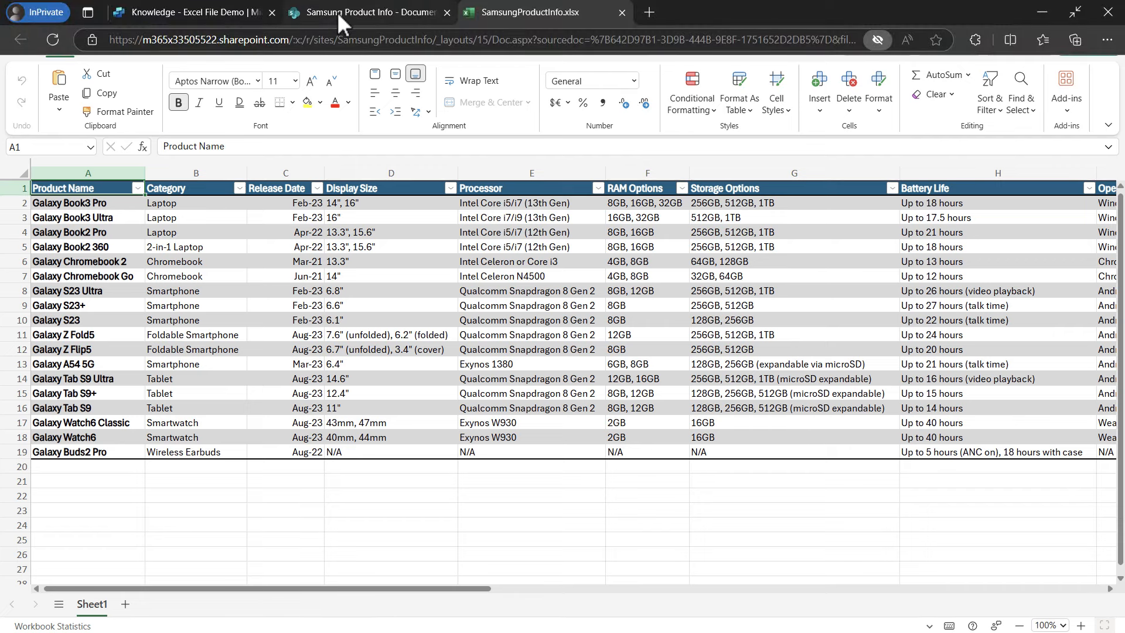
# Step: Open AppleProductInfo.xlsx from the document library of the Sales and Marketing SharePoint site
pyautogui.click(338, 13)
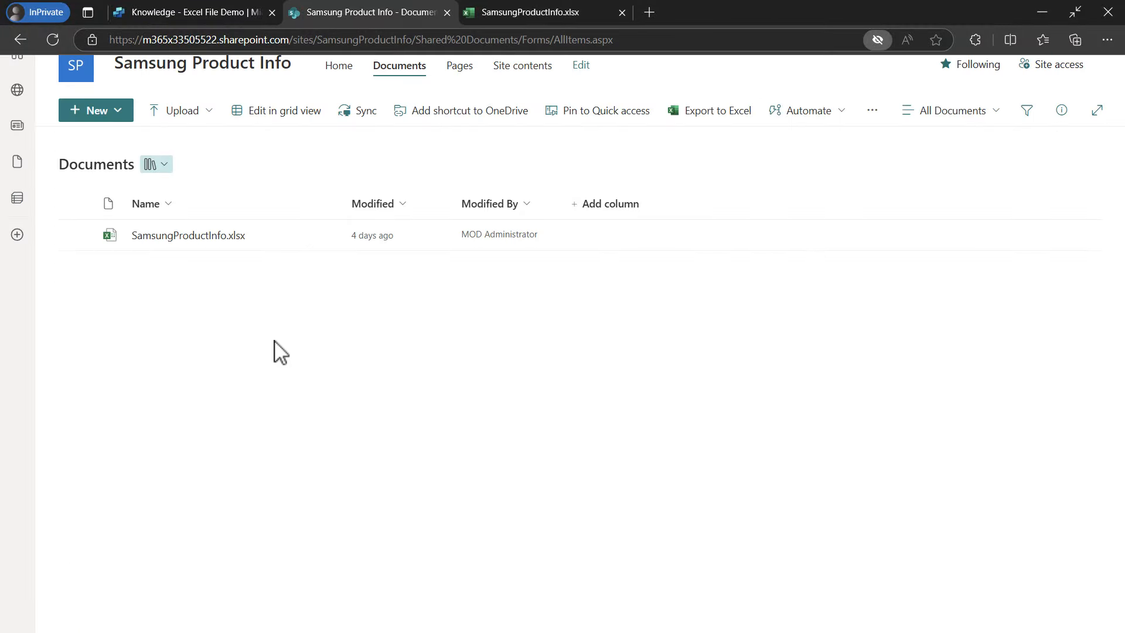
pyautogui.click(20, 91)
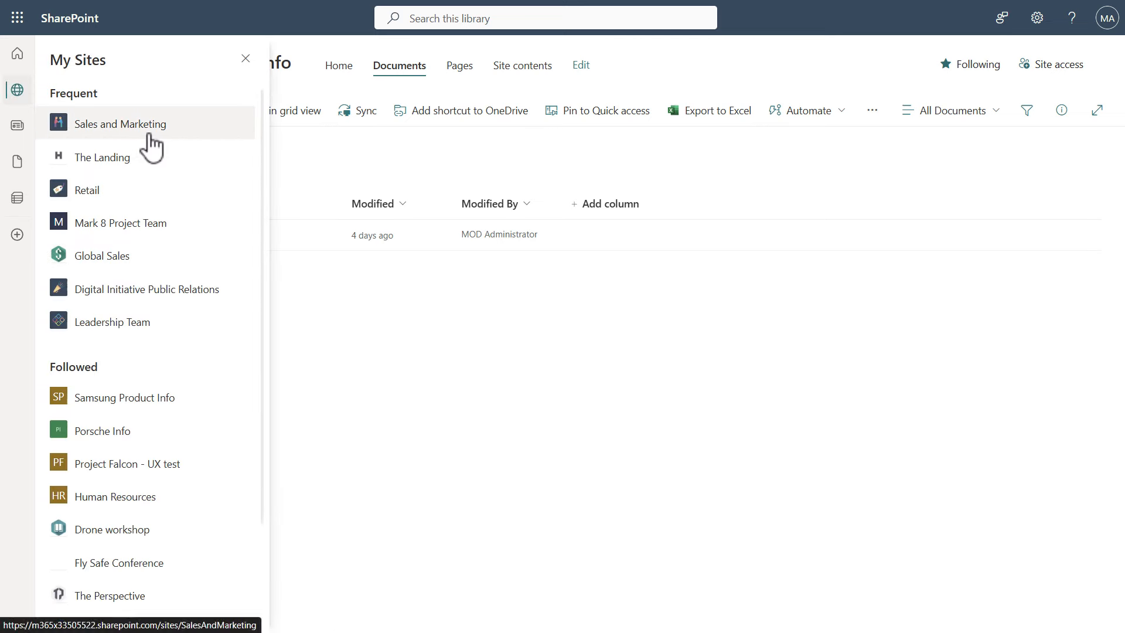
pyautogui.click(151, 134)
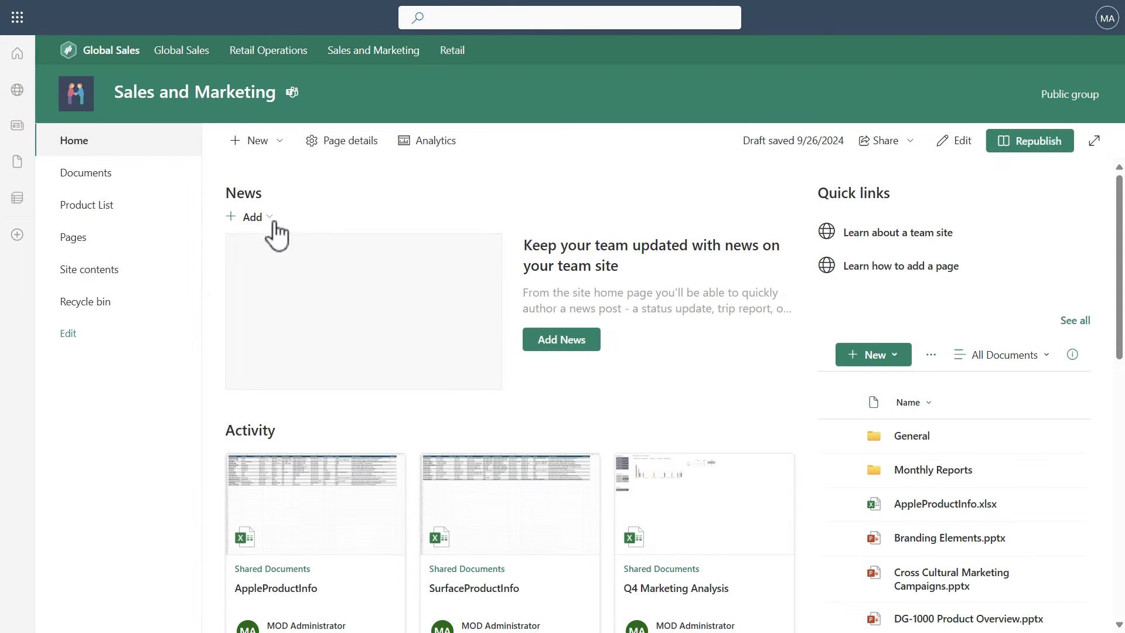
pyautogui.click(99, 187)
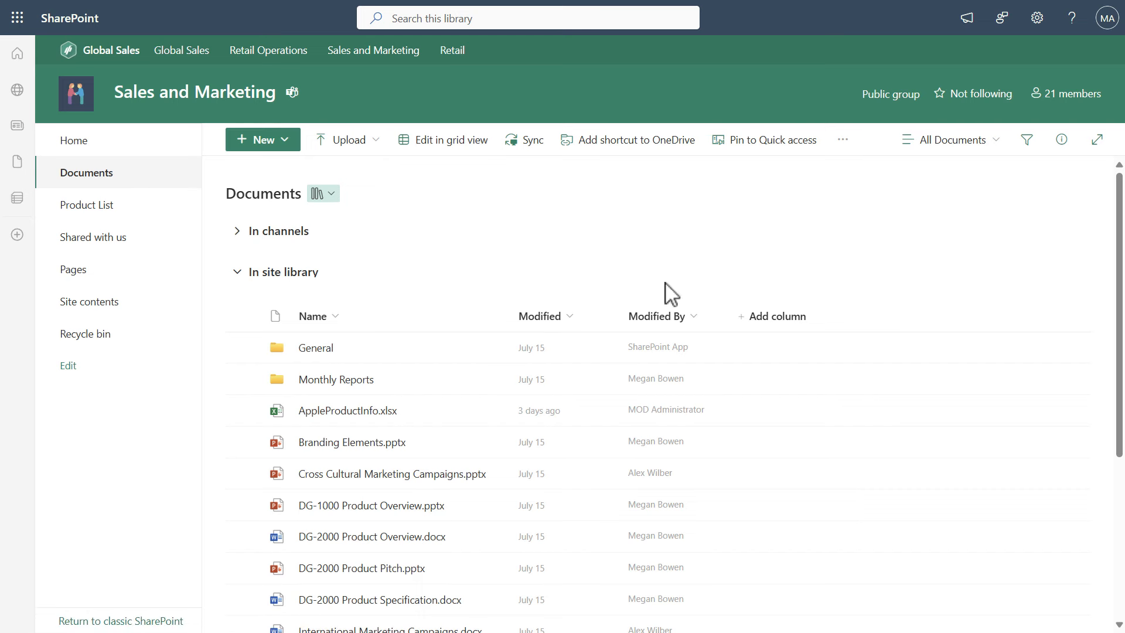
pyautogui.click(334, 417)
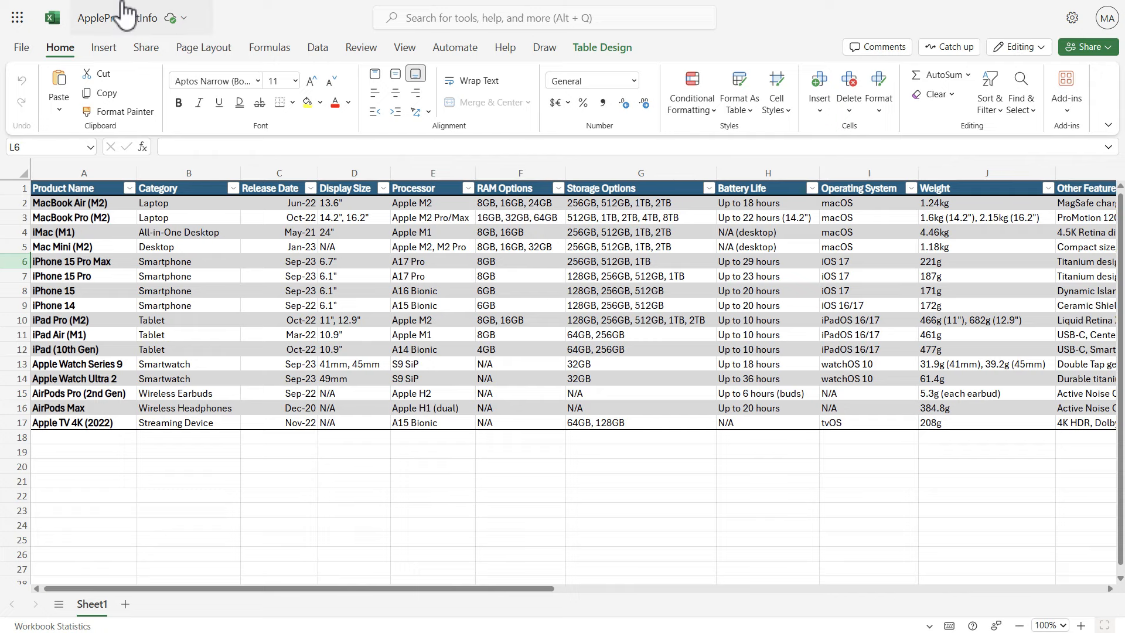
# Step: Switch back to Copilot Studio and view the knowledge source types available to add, without adding any
pyautogui.click(189, 9)
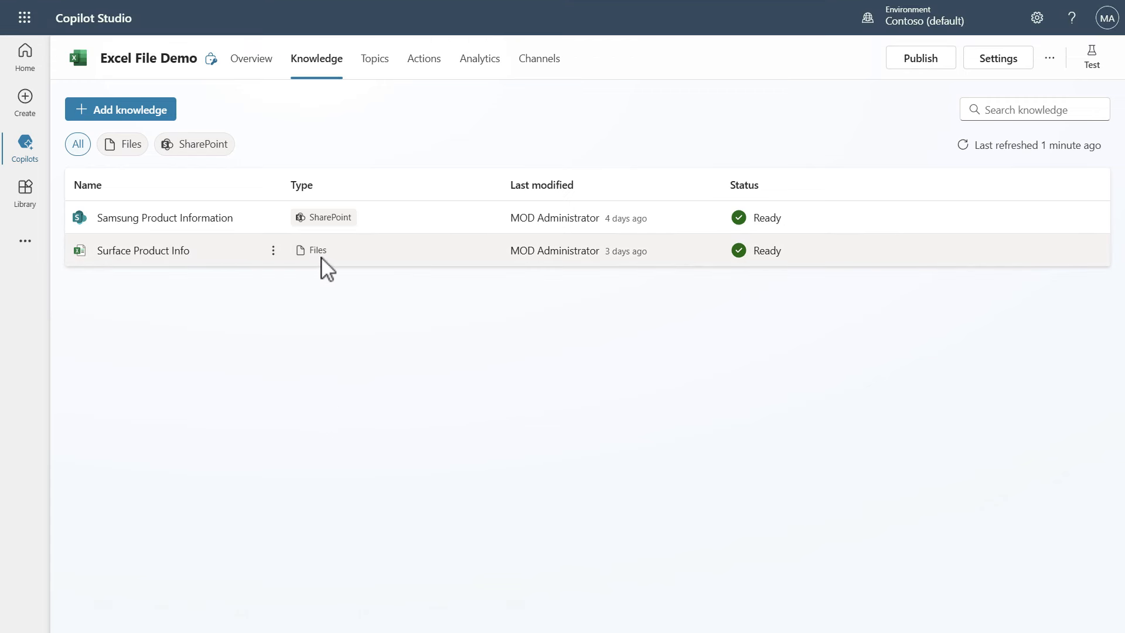
pyautogui.click(130, 109)
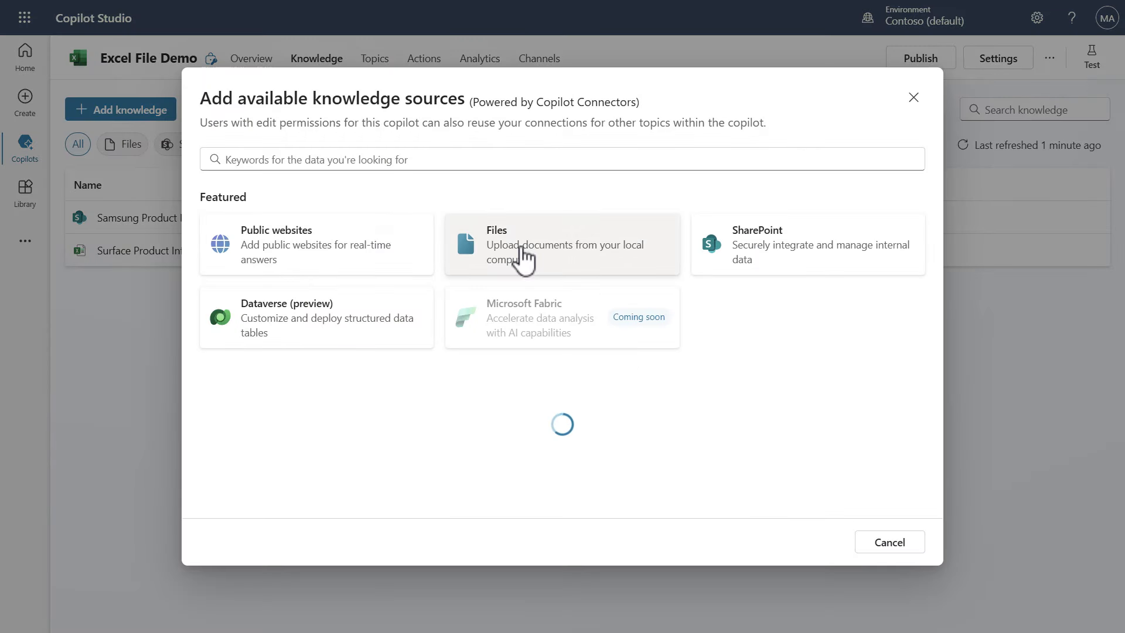
pyautogui.click(914, 97)
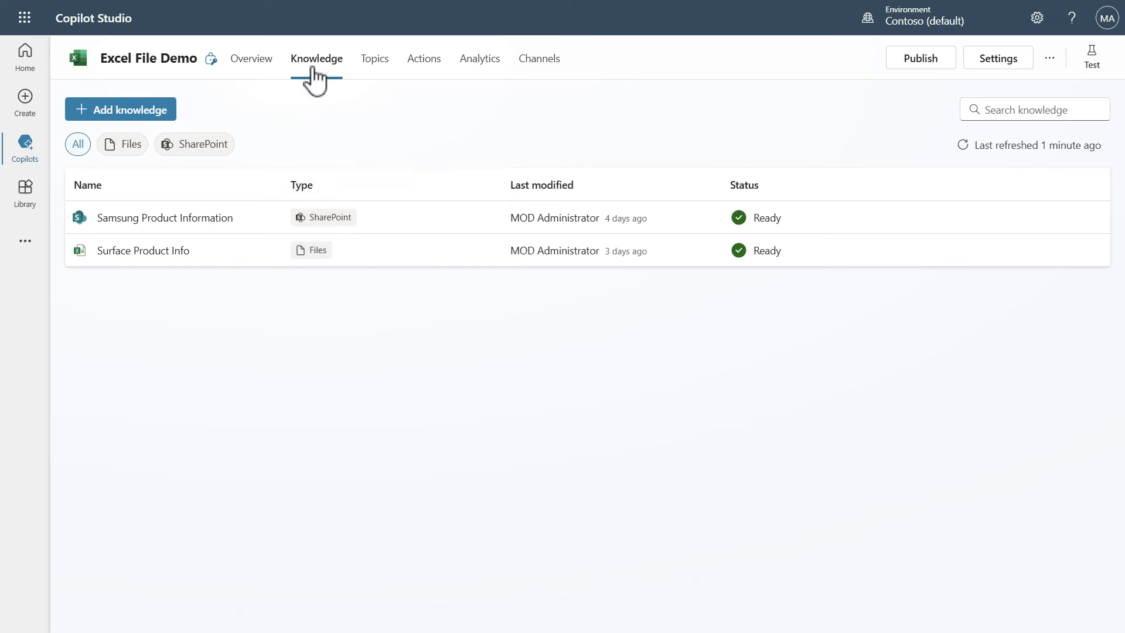
# Step: Review the Samsung Product Information knowledge source's details, dismiss its license recommendation, and return to the copilot's overview
pyautogui.click(179, 219)
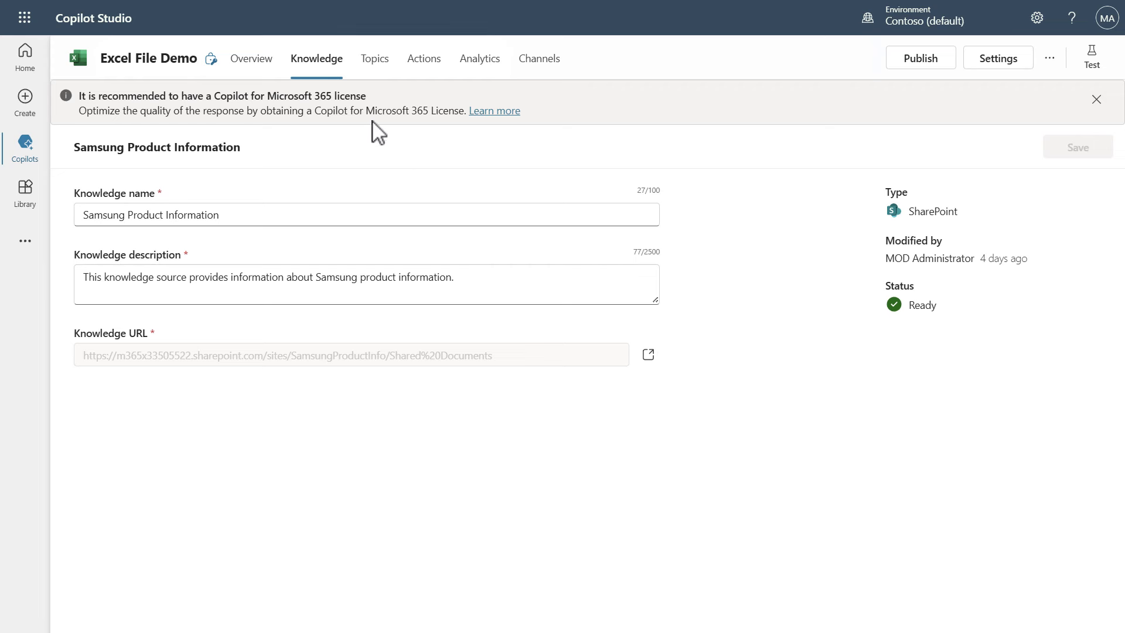
pyautogui.click(1097, 100)
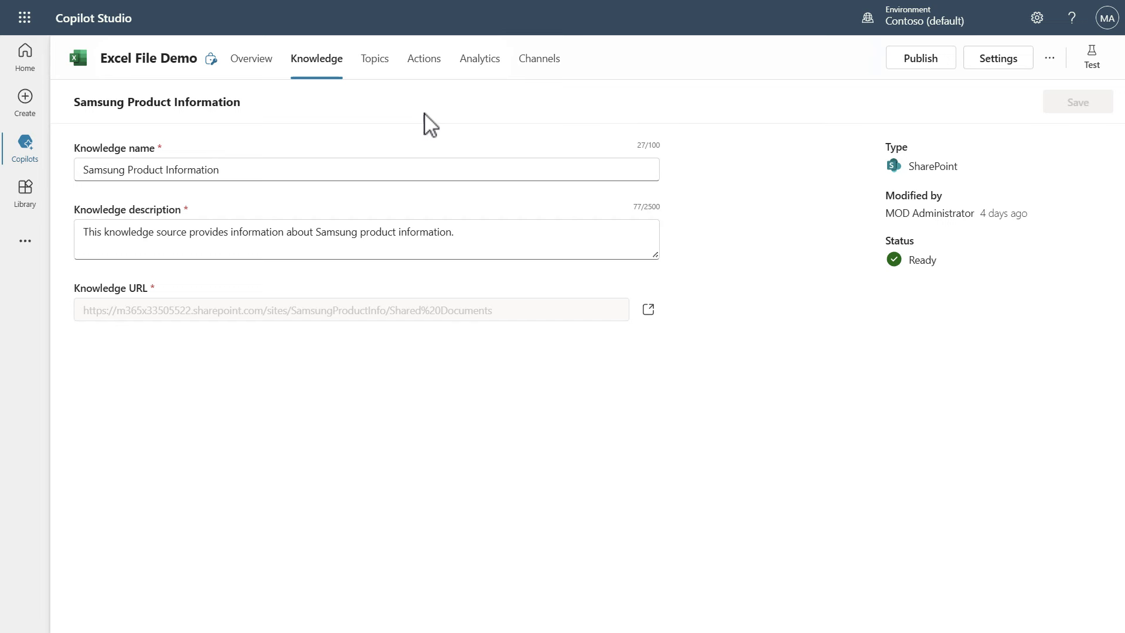
pyautogui.click(259, 63)
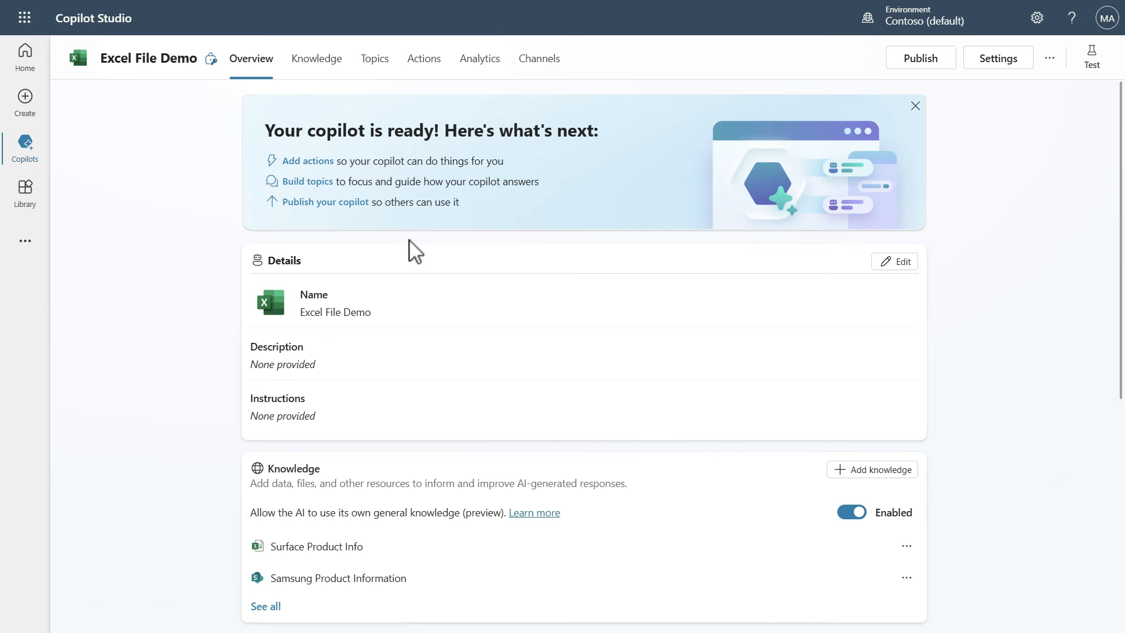
# Step: View the copilot's actions list and return through the overview to its full list of knowledge sources
pyautogui.click(427, 68)
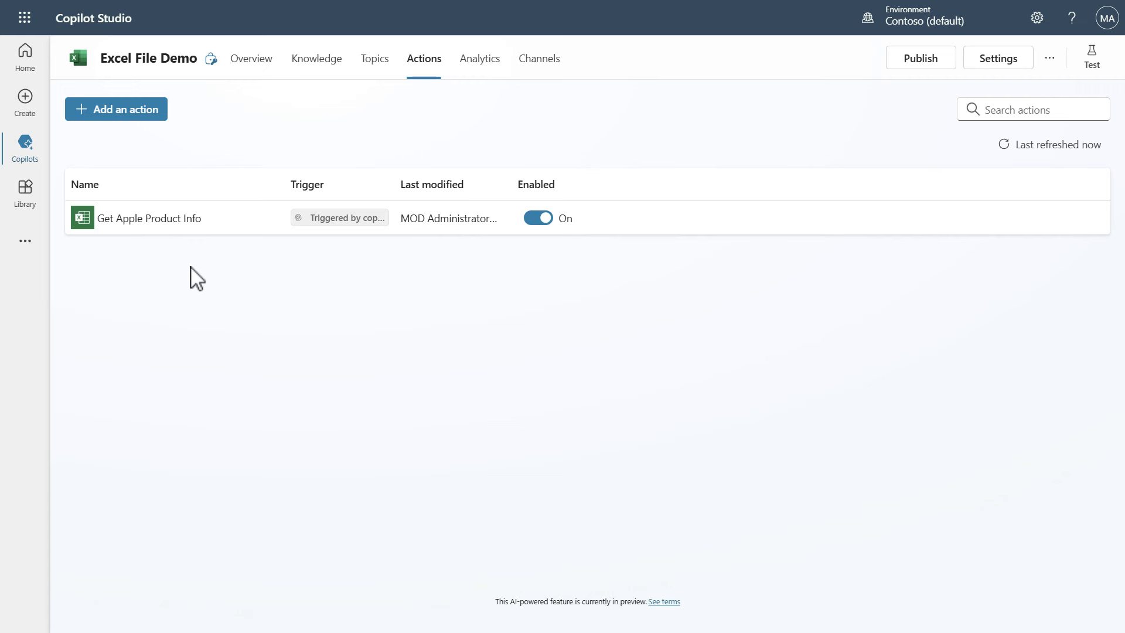
pyautogui.click(263, 62)
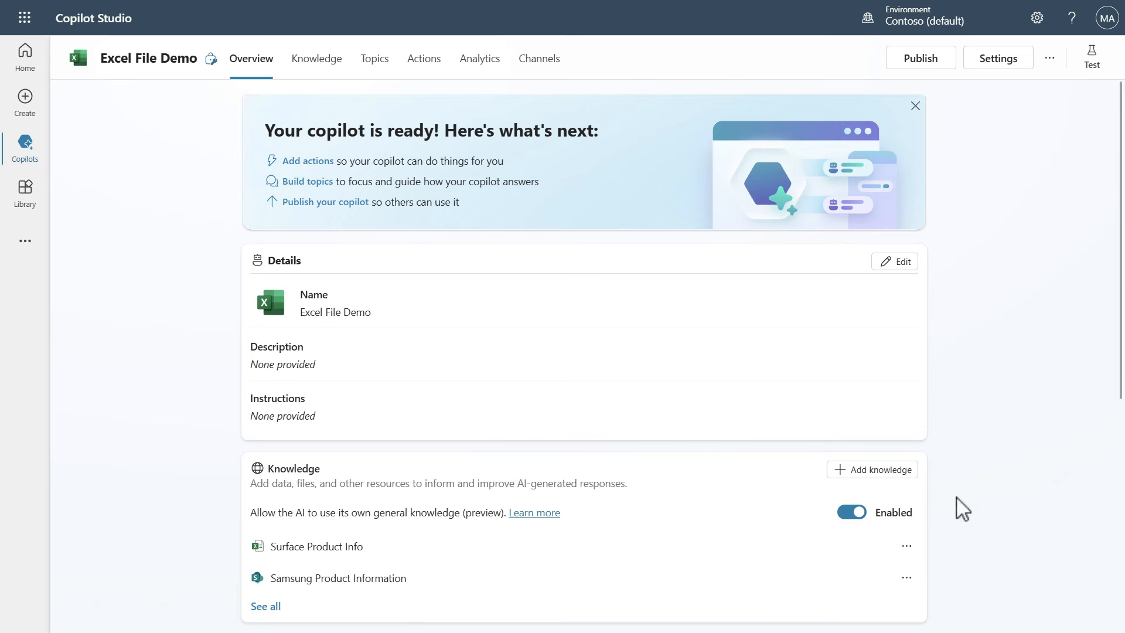
pyautogui.click(267, 608)
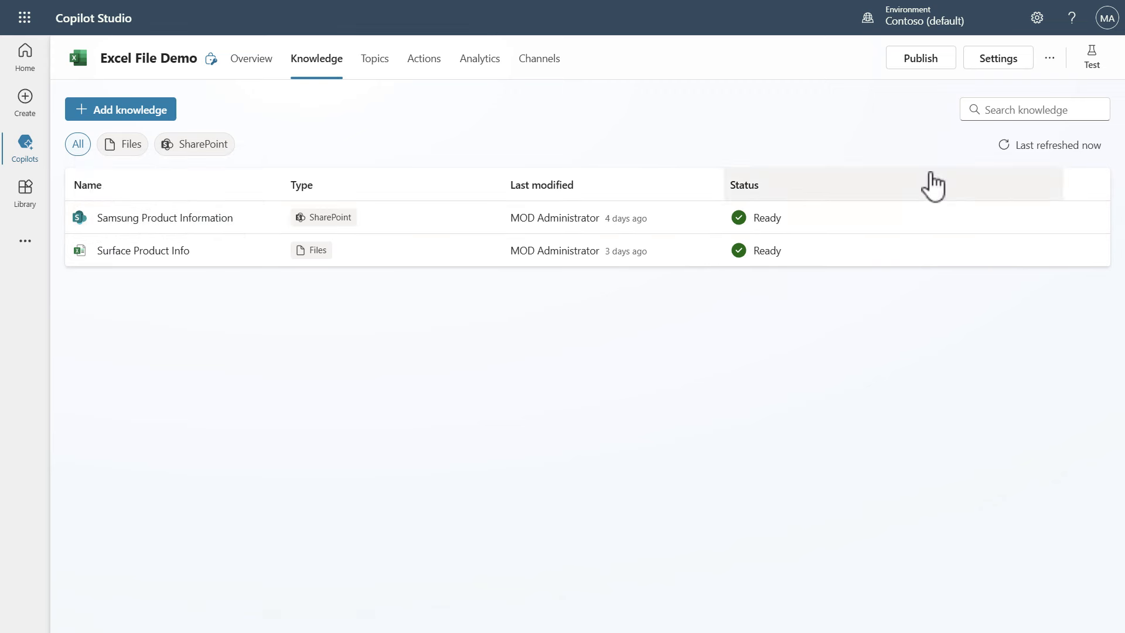
# Step: Open the test chat and ask the copilot "What are the specs of a Galaxy S23 Ultra?"
pyautogui.click(1092, 64)
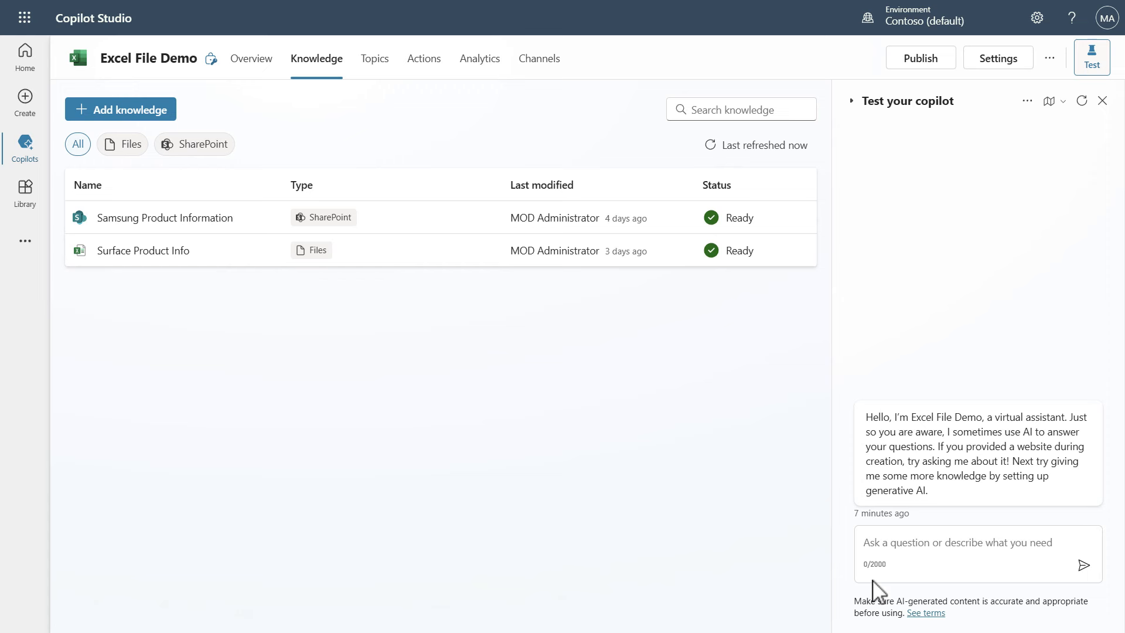
pyautogui.click(909, 541)
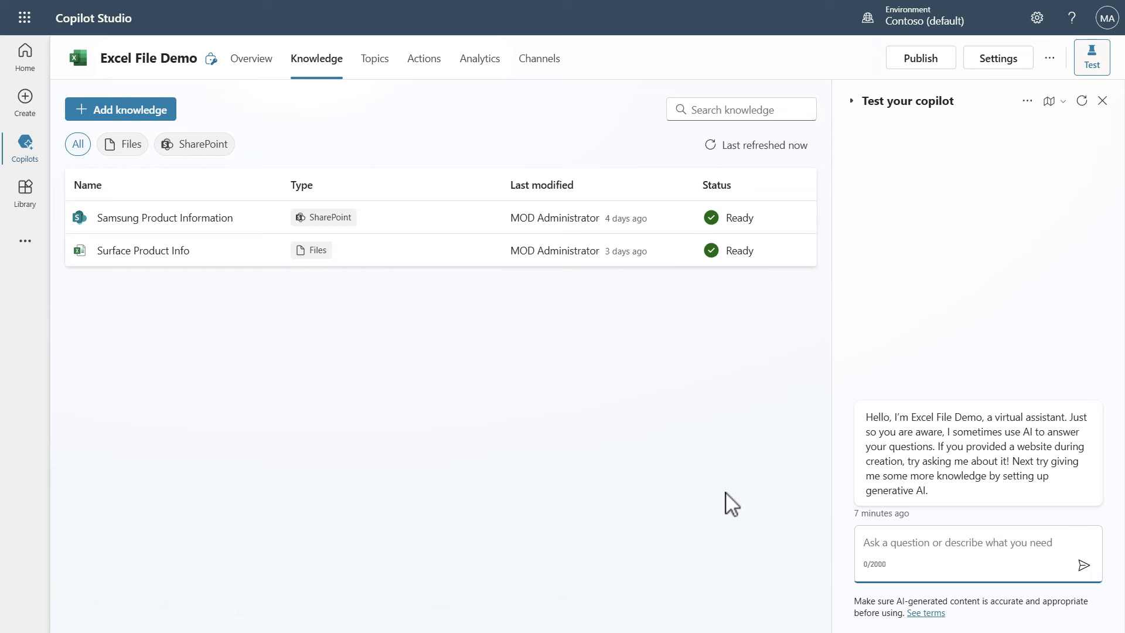
pyautogui.write('What are the specs of a Galaxy S23 Ultra?')
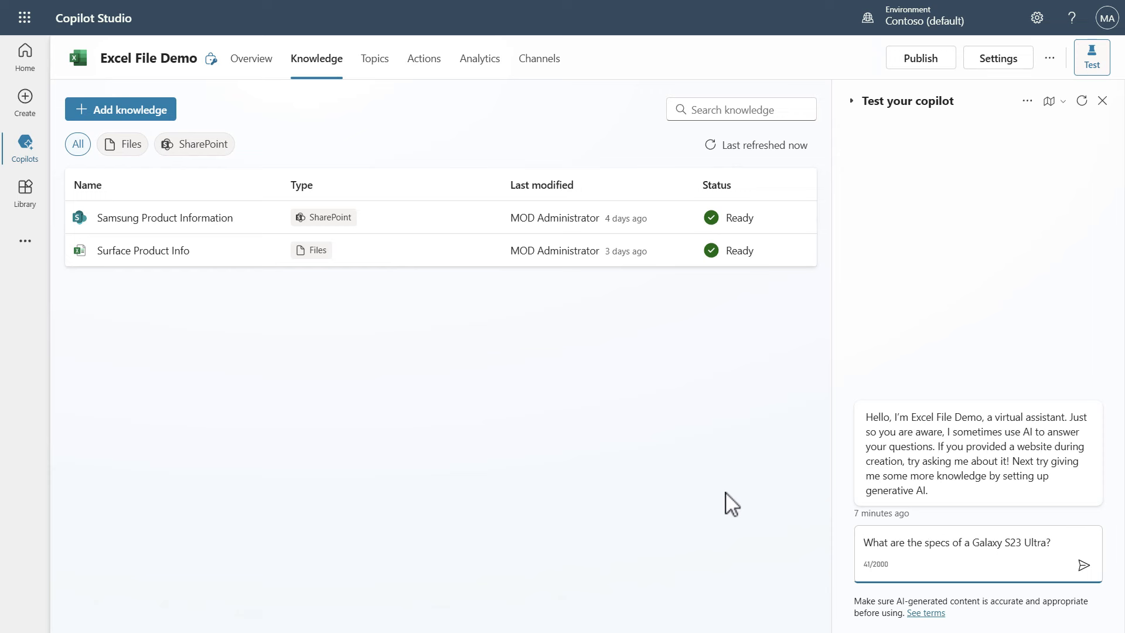
pyautogui.press('Return')
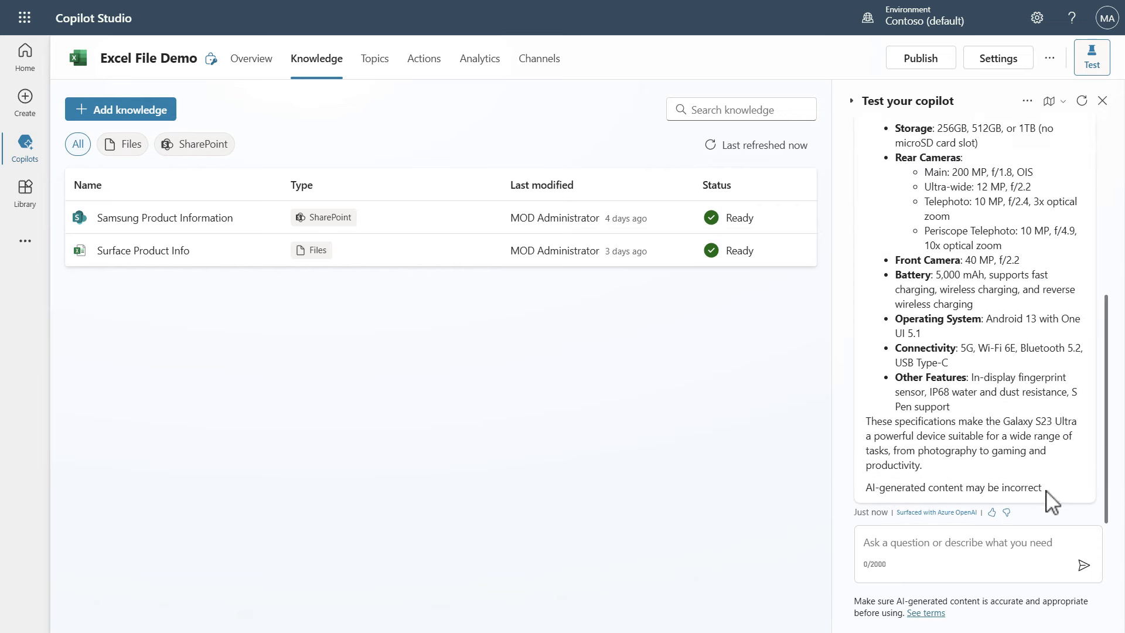
# Step: Highlight the answer's "AI-generated content may be incorrect" notice and allow the site access to the clipboard
pyautogui.moveTo(1046, 491); pyautogui.dragTo(869, 491)
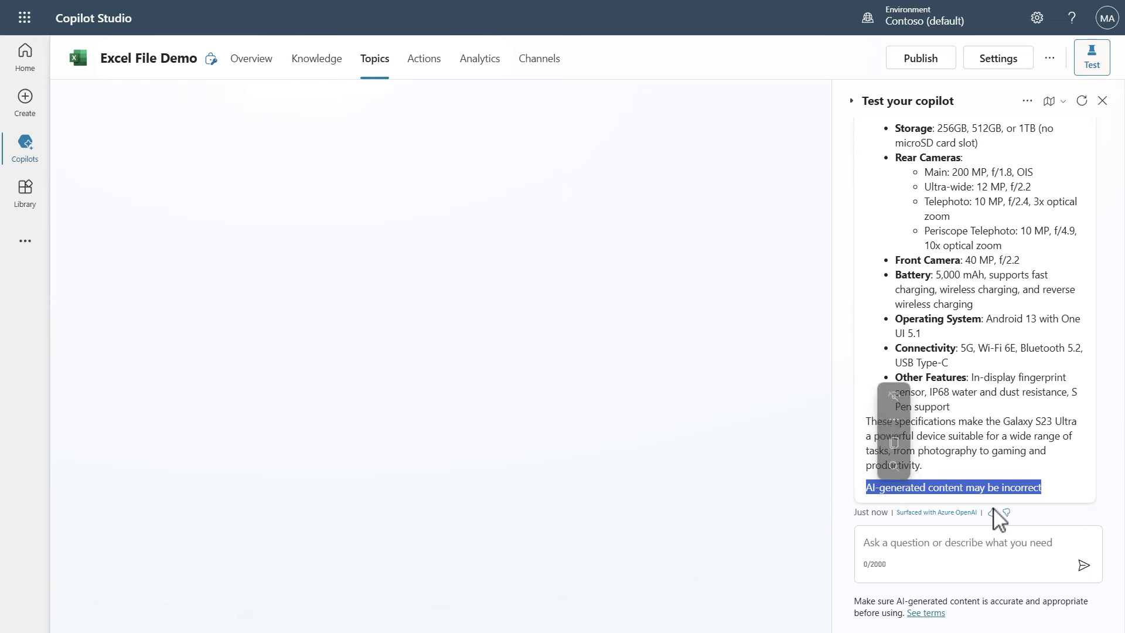
pyautogui.hotkey('ctrl', 'c')
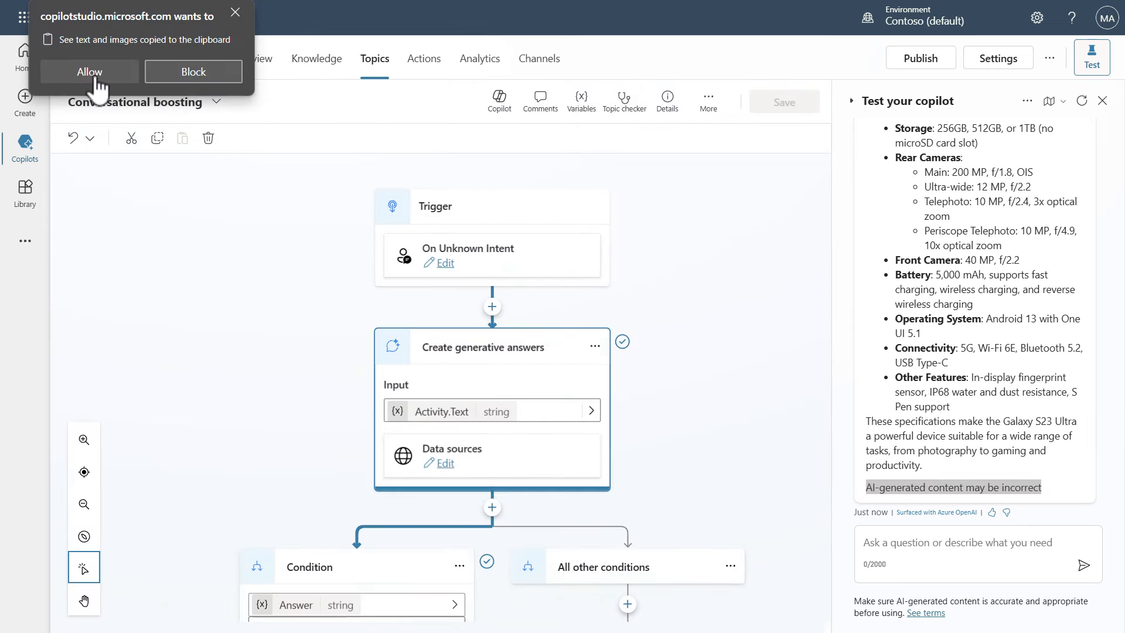
pyautogui.click(94, 80)
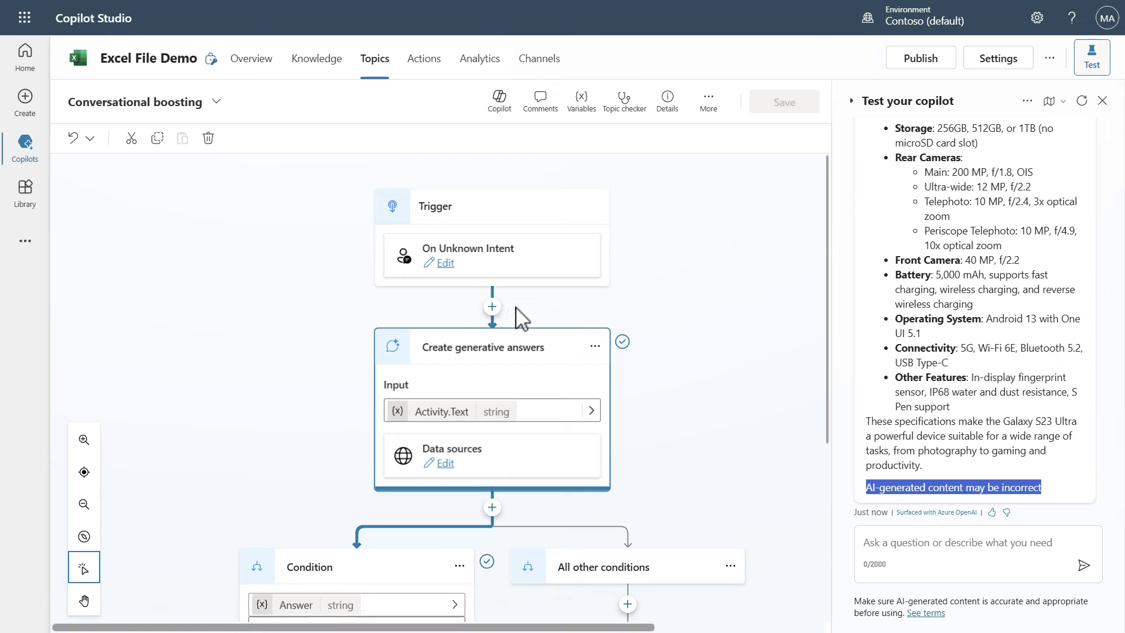
# Step: Return to the copilot's overview and ask the test chat "What are the specs of a Samsung Book2 Pro?"
pyautogui.click(330, 64)
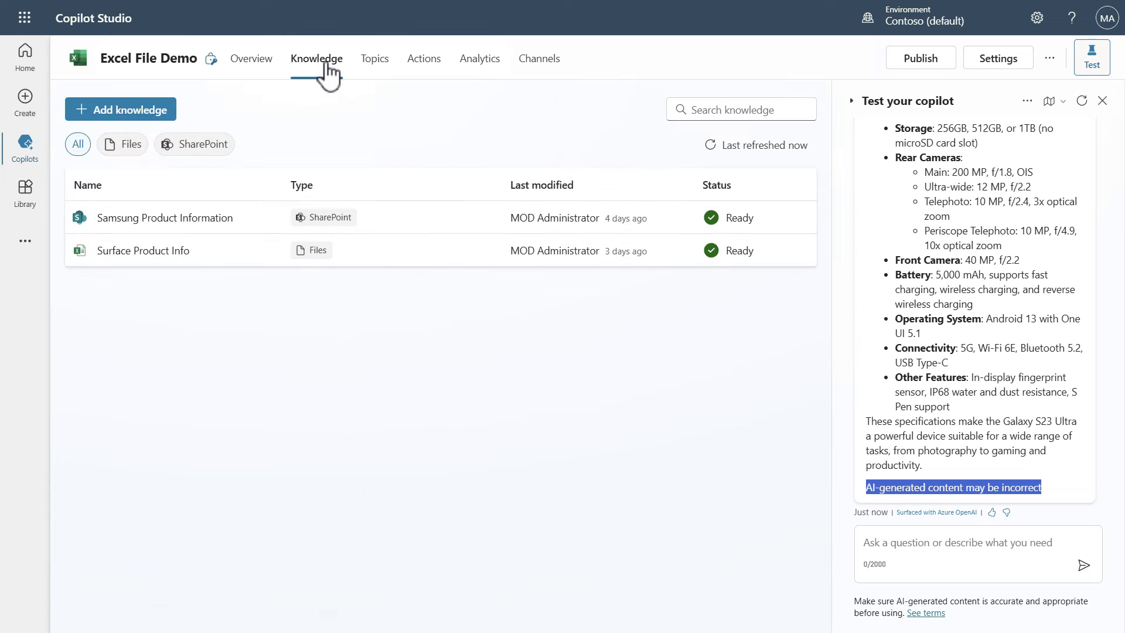
pyautogui.click(251, 68)
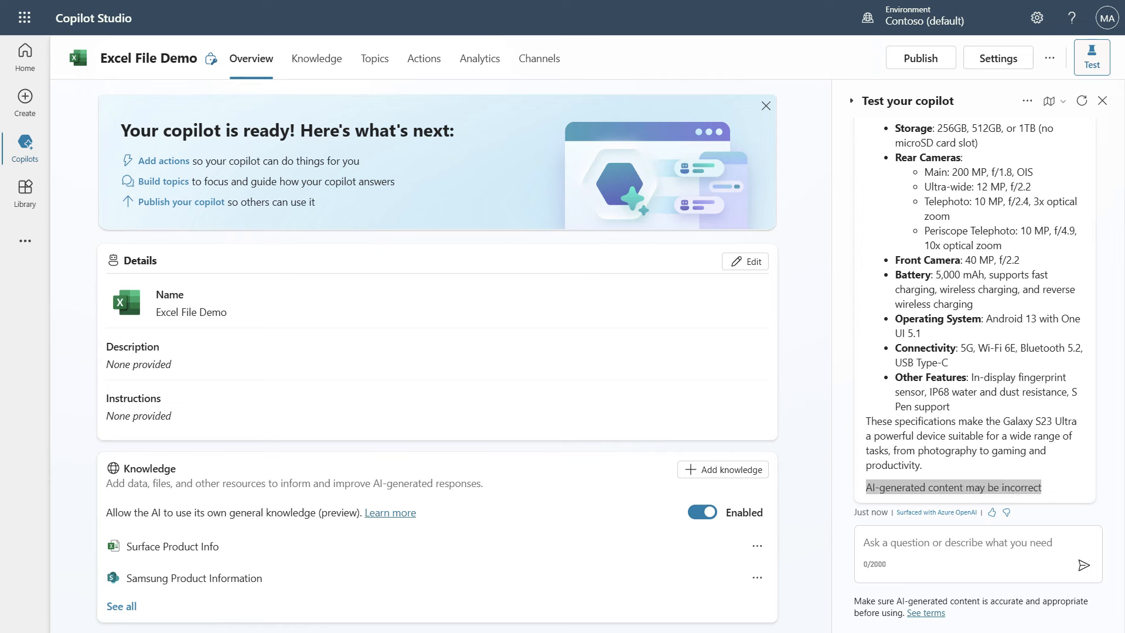
pyautogui.click(988, 540)
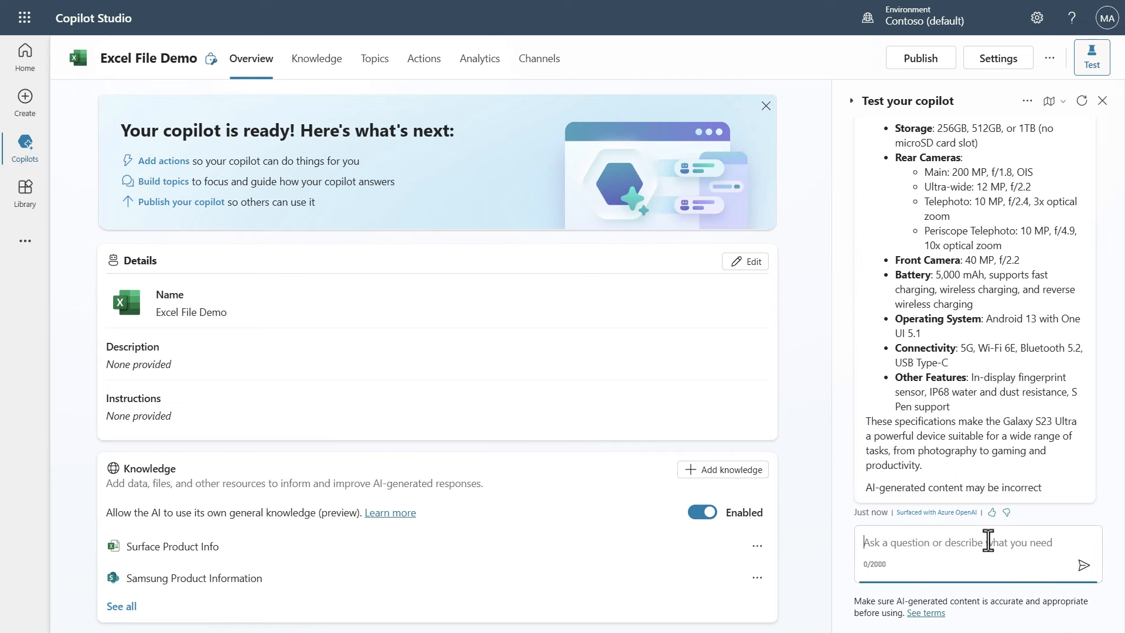
pyautogui.hotkey('ctrl', 'v')
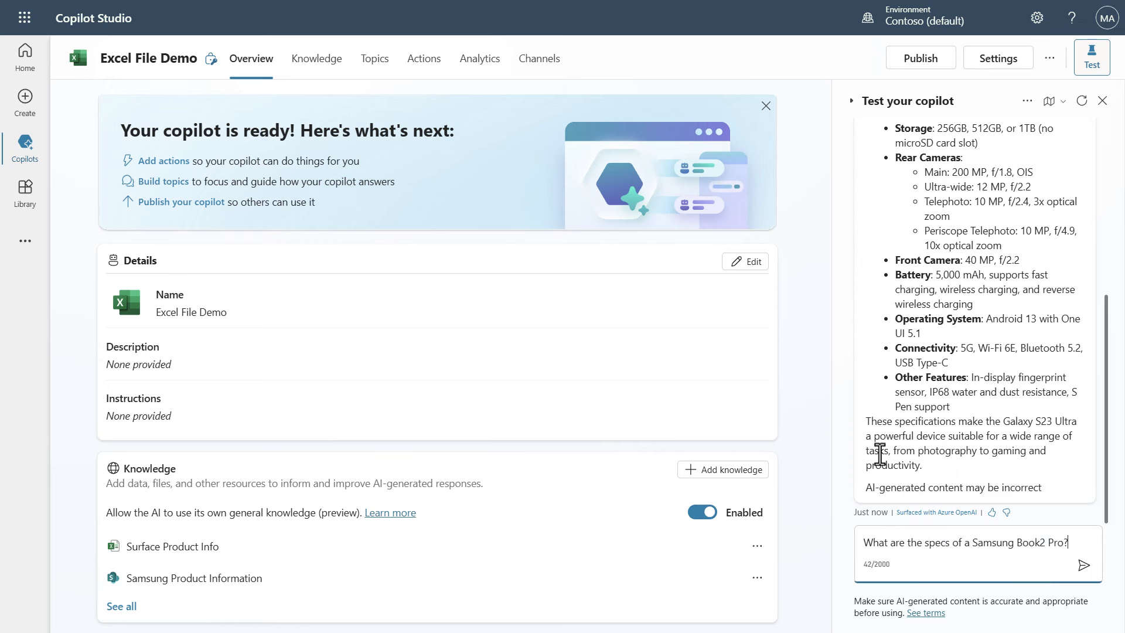
pyautogui.press('Return')
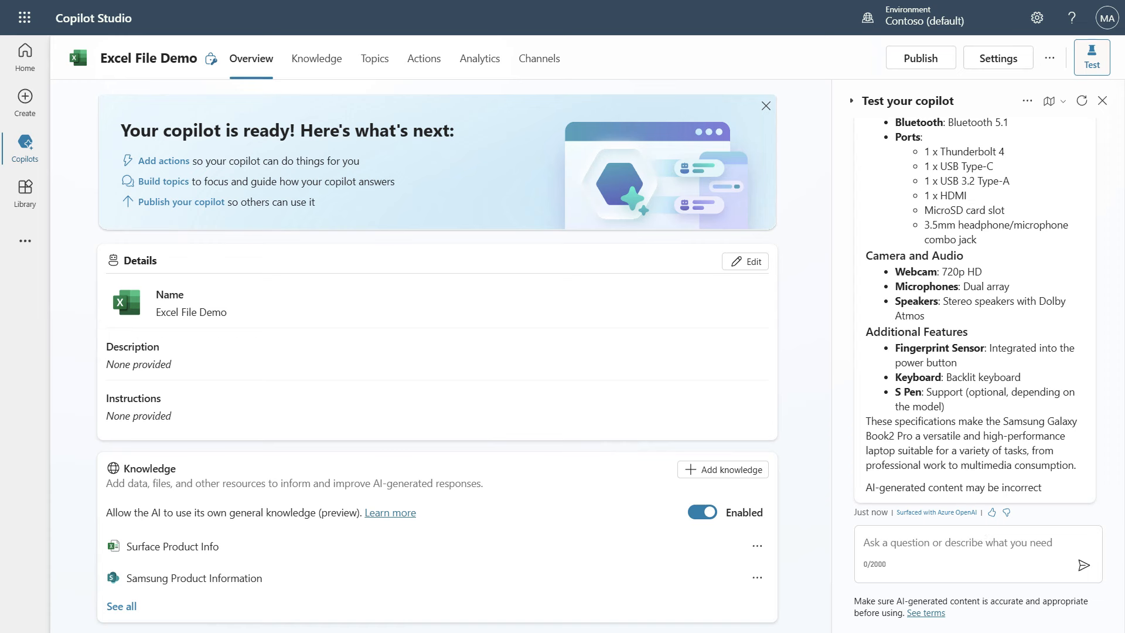
# Step: Ask the copilot in the test chat about the products Samsung offers
pyautogui.click(935, 548)
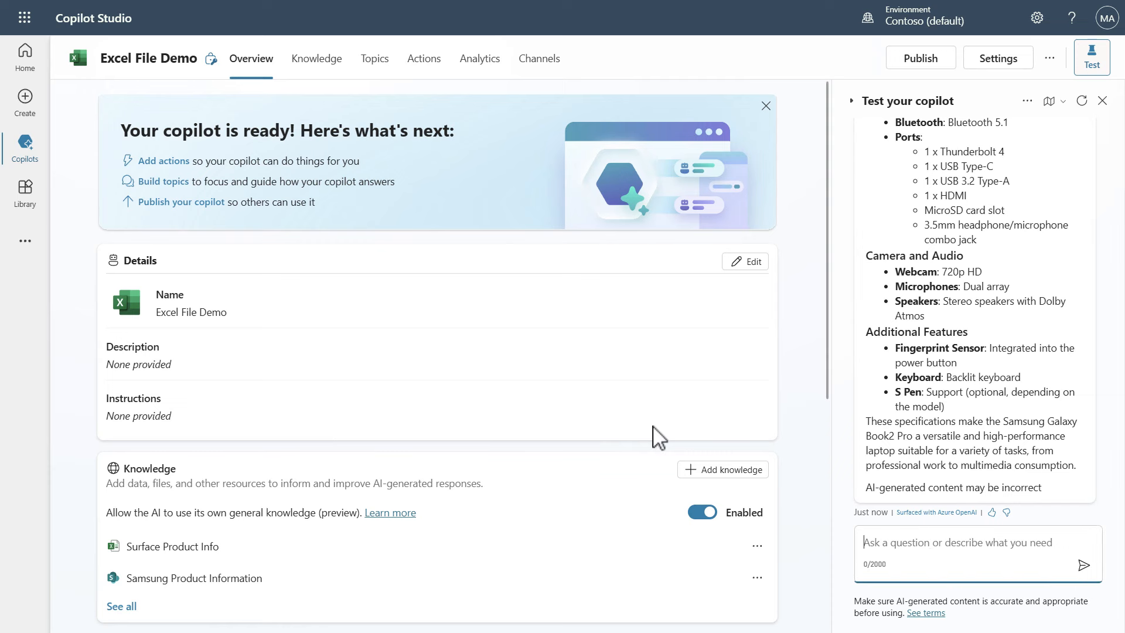
pyautogui.hotkey('ctrl', 'v')
pyautogui.press('Return')
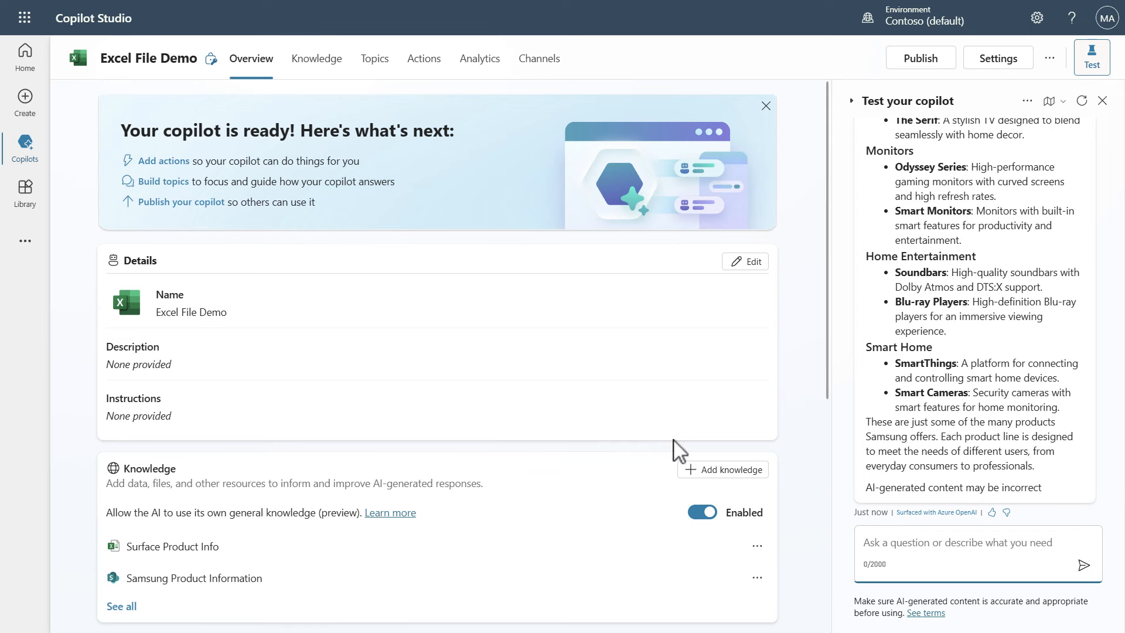
# Step: Open the Samsung Product Information knowledge source, dismiss the licence recommendation, and examine its knowledge description
pyautogui.click(206, 579)
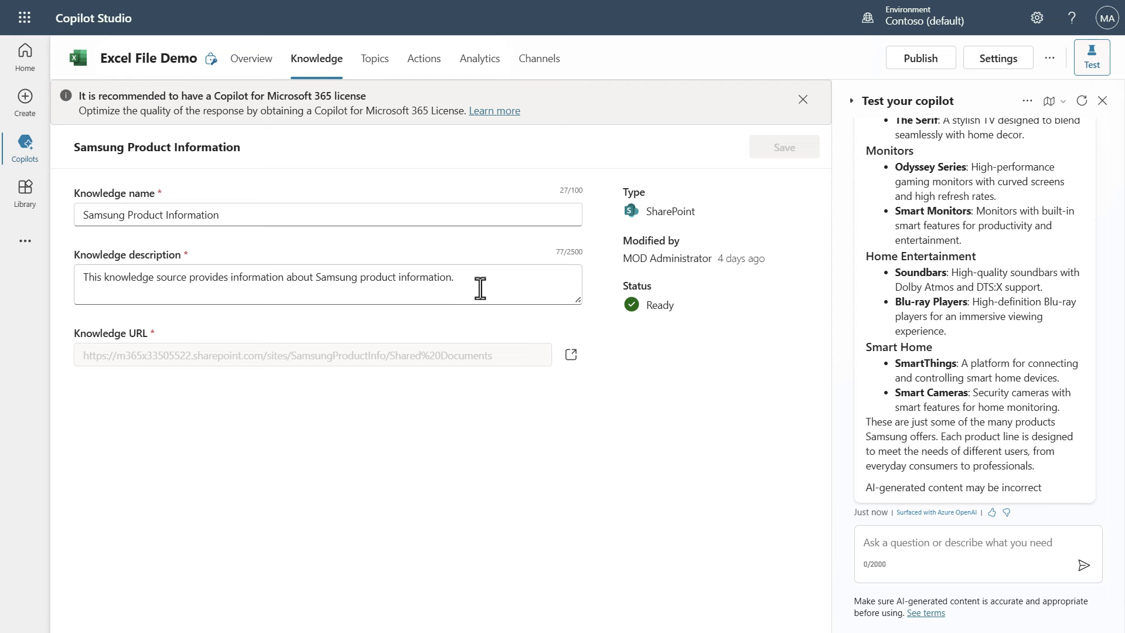
pyautogui.click(804, 100)
pyautogui.moveTo(458, 232); pyautogui.dragTo(85, 229)
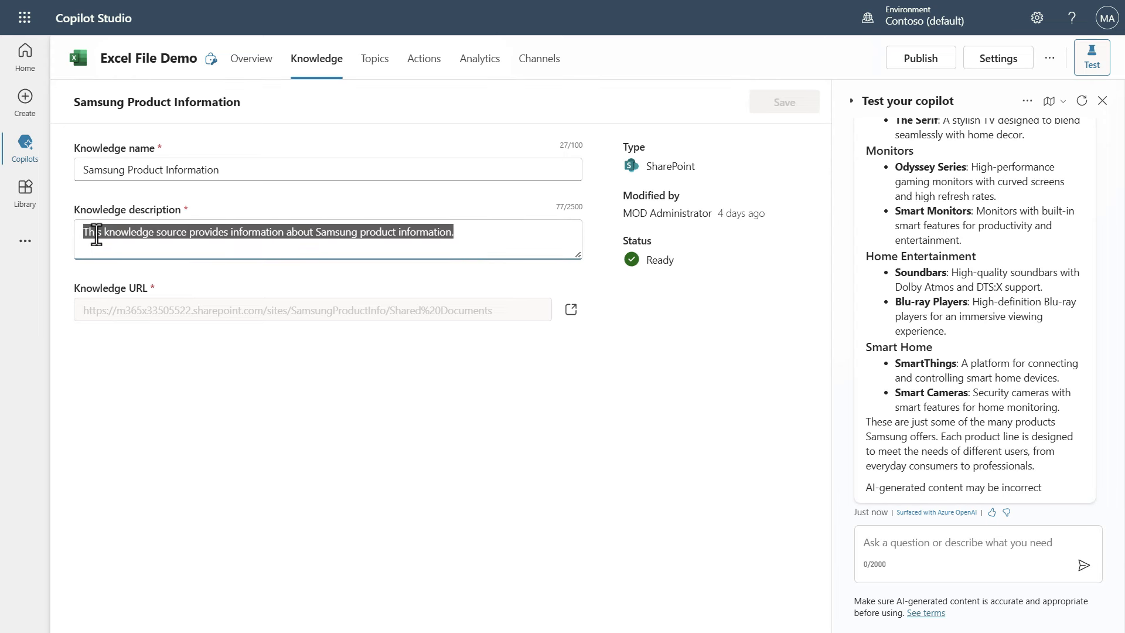
pyautogui.click(501, 245)
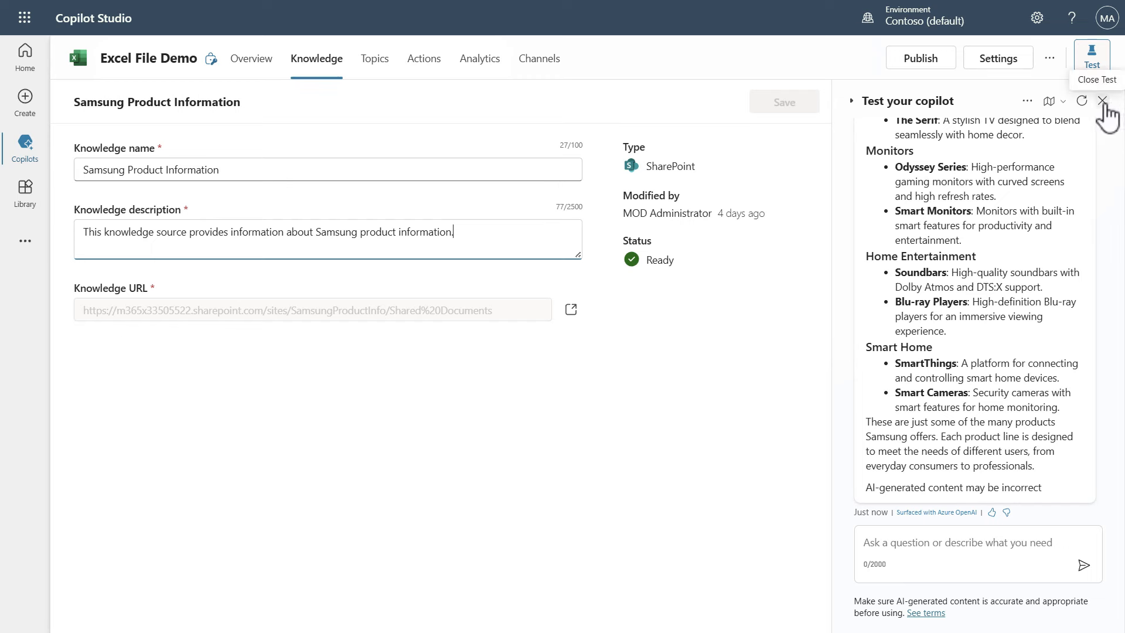
# Step: Restart the test conversation and open the copilot's list of knowledge sources
pyautogui.click(1082, 101)
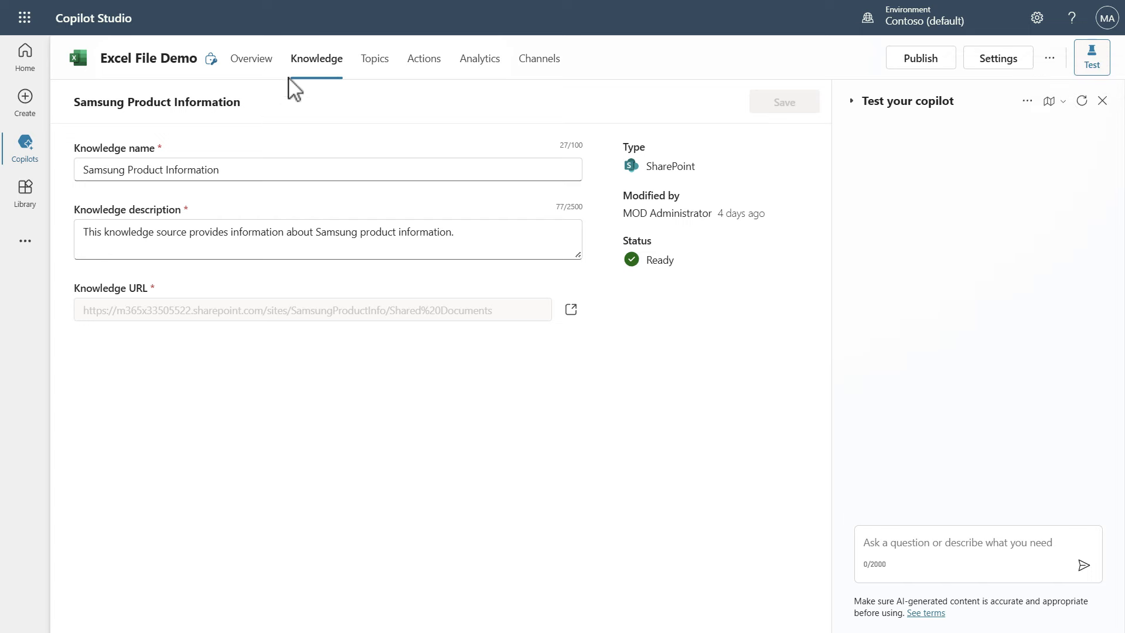
pyautogui.click(252, 64)
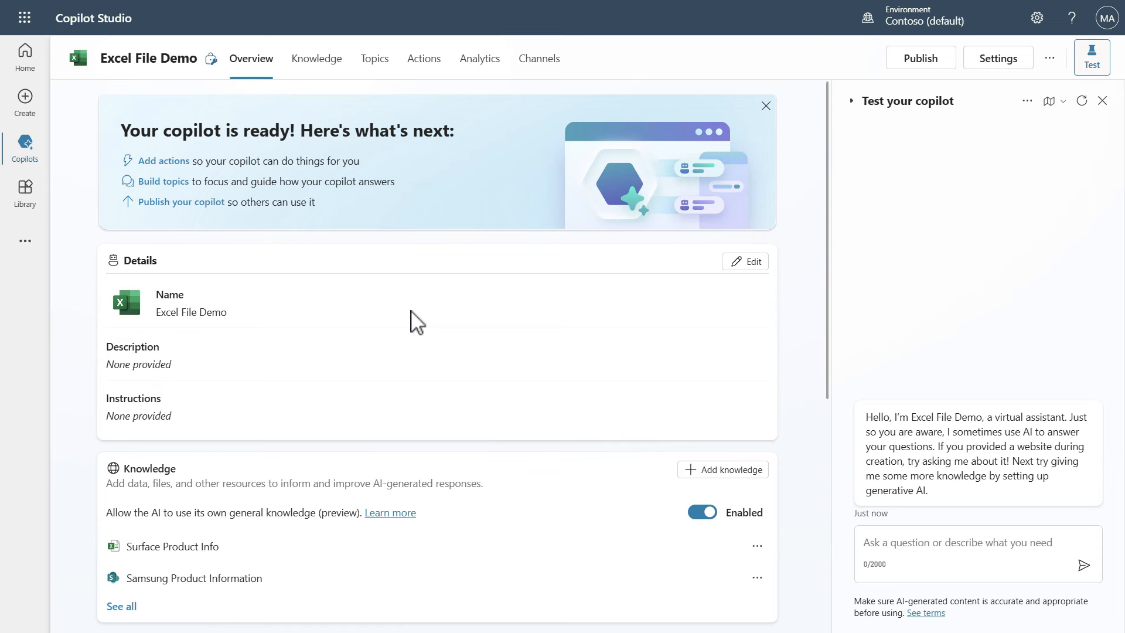
pyautogui.click(315, 61)
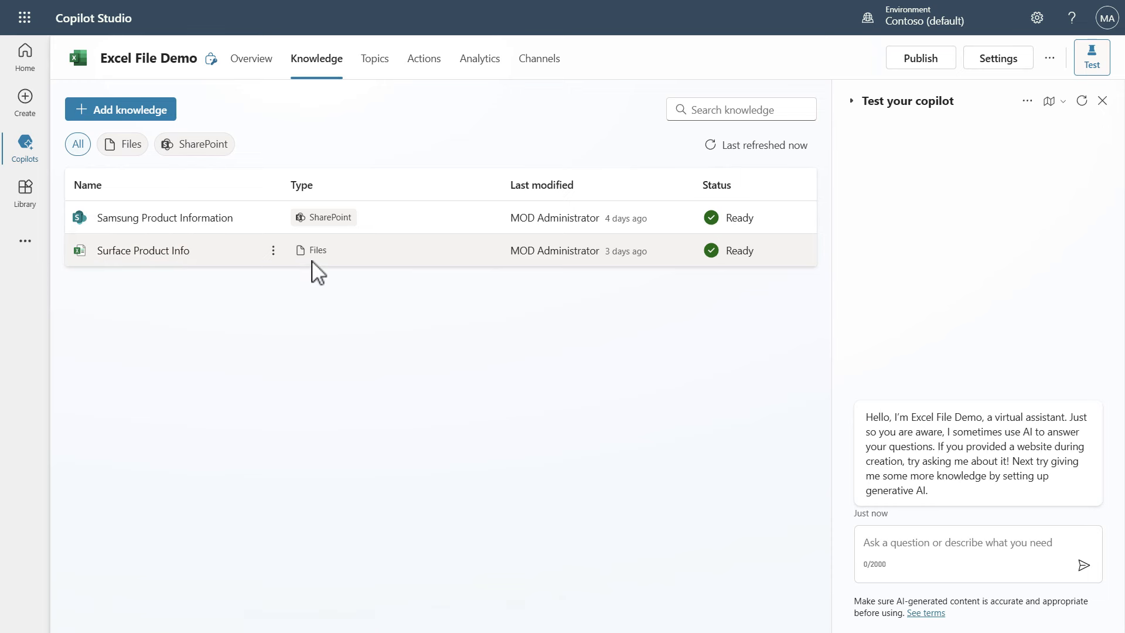
# Step: View the upload form for adding local files as a knowledge source and close it without adding anything
pyautogui.click(126, 117)
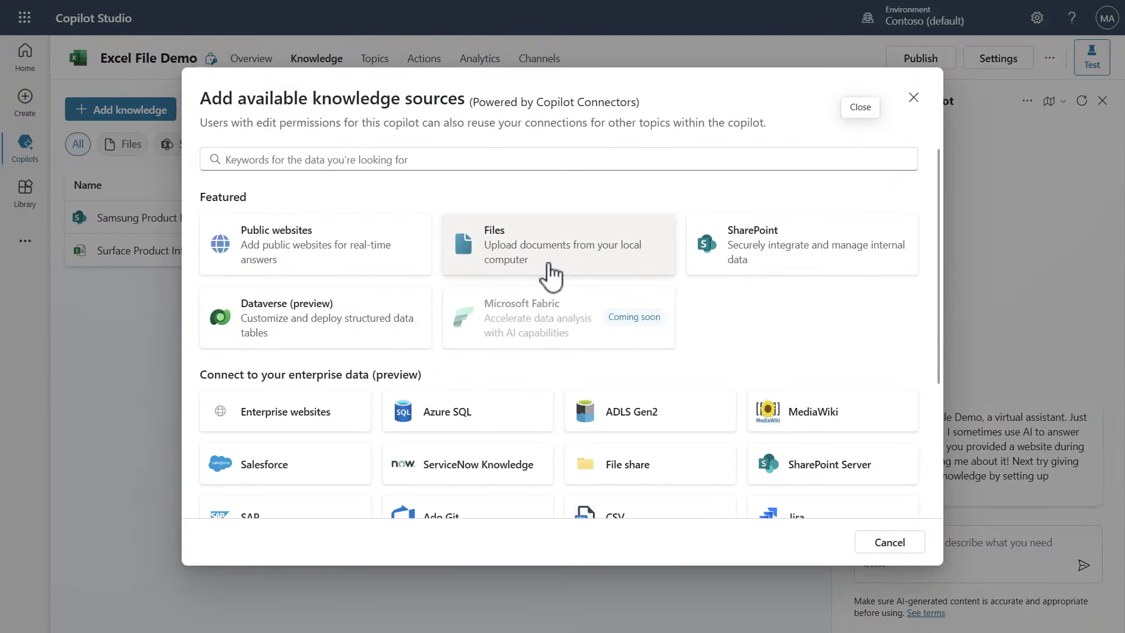
pyautogui.click(602, 254)
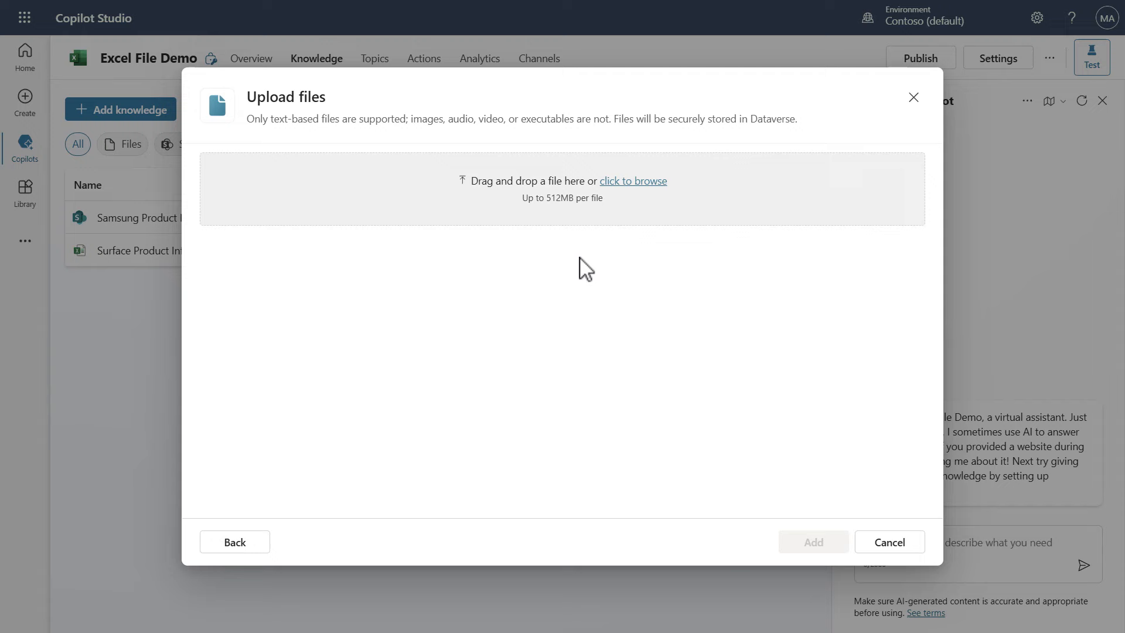
pyautogui.click(913, 99)
pyautogui.click(658, 347)
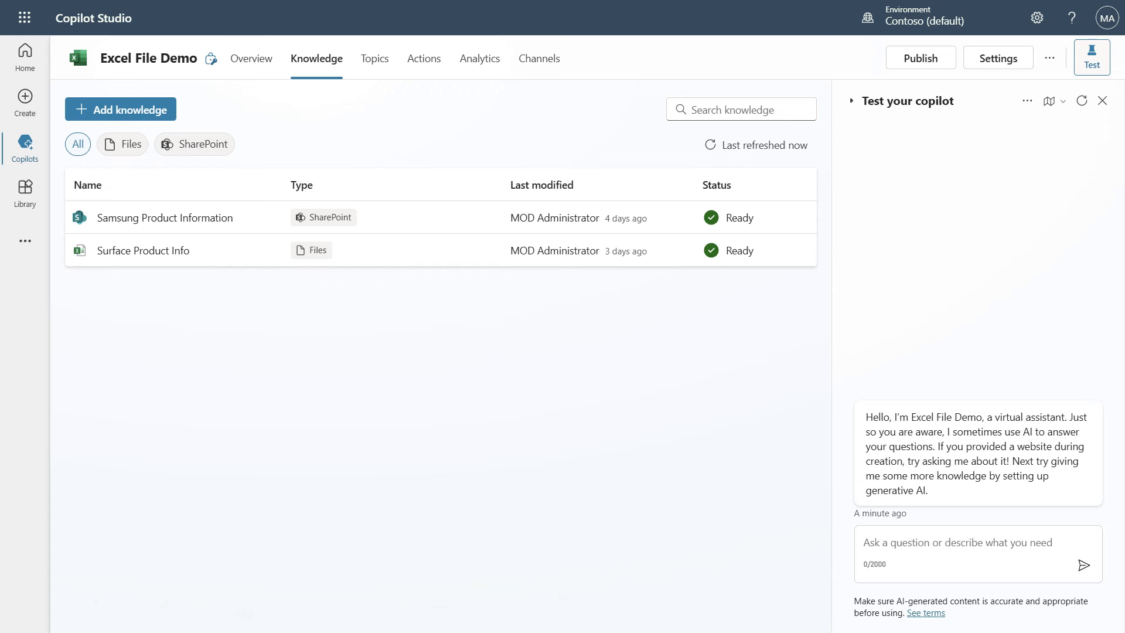
# Step: Ask the copilot in the test chat "What are the storage options for a Surface Pro 8?" and "How much does it weigh?"
pyautogui.click(939, 544)
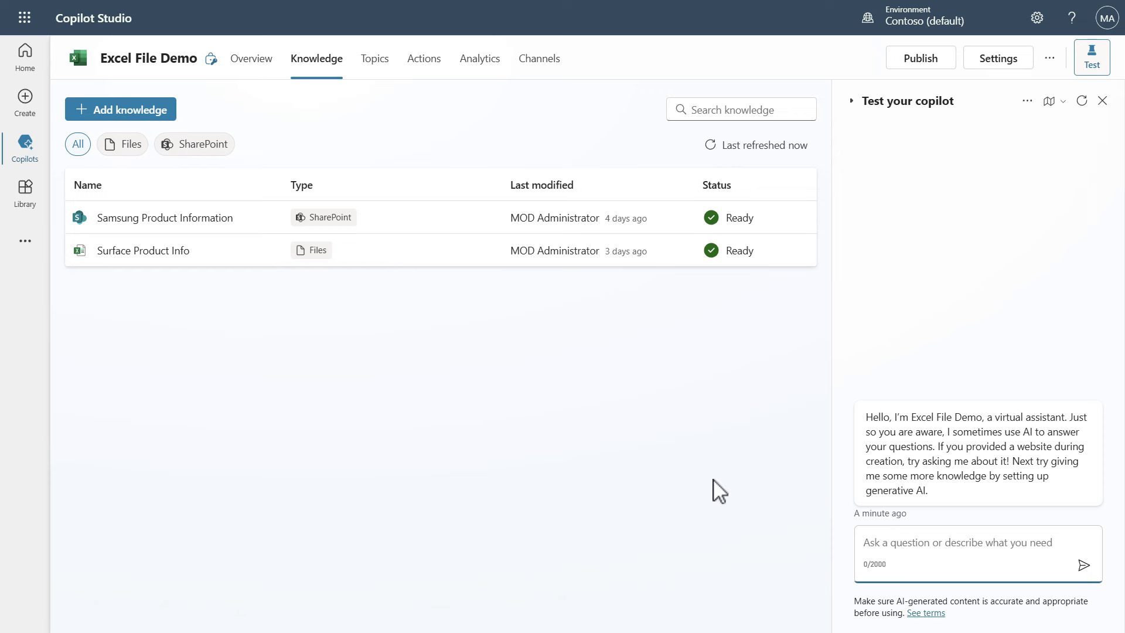
pyautogui.write('What are the storage options for a Surface Pro 8?')
pyautogui.press('Return')
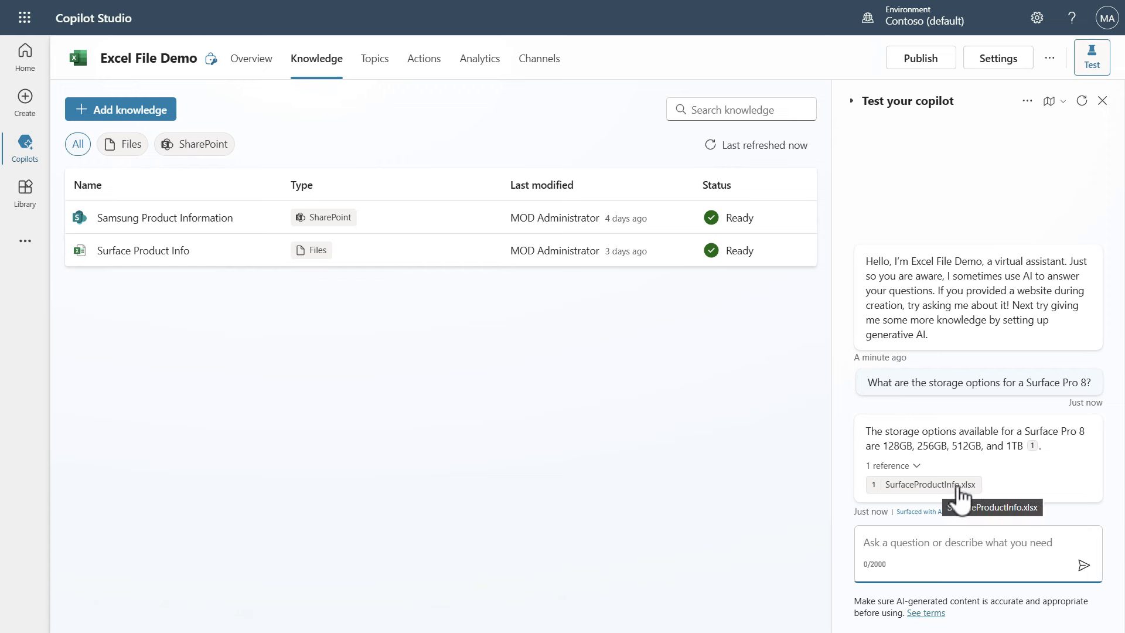
pyautogui.click(941, 545)
pyautogui.write('How much does it weigh?')
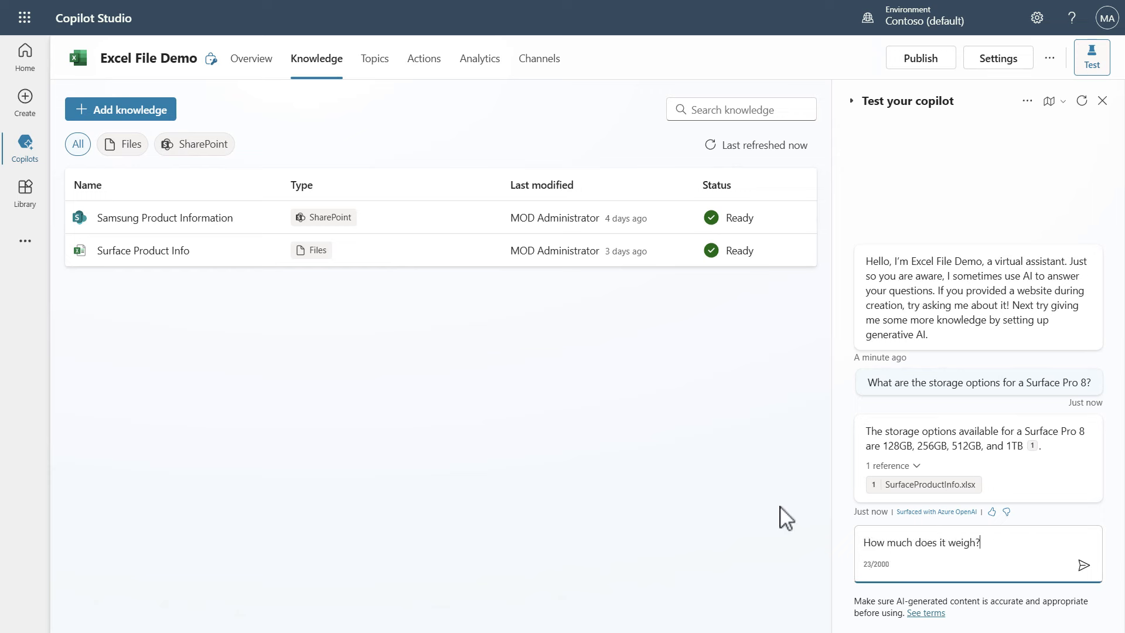
pyautogui.press('Return')
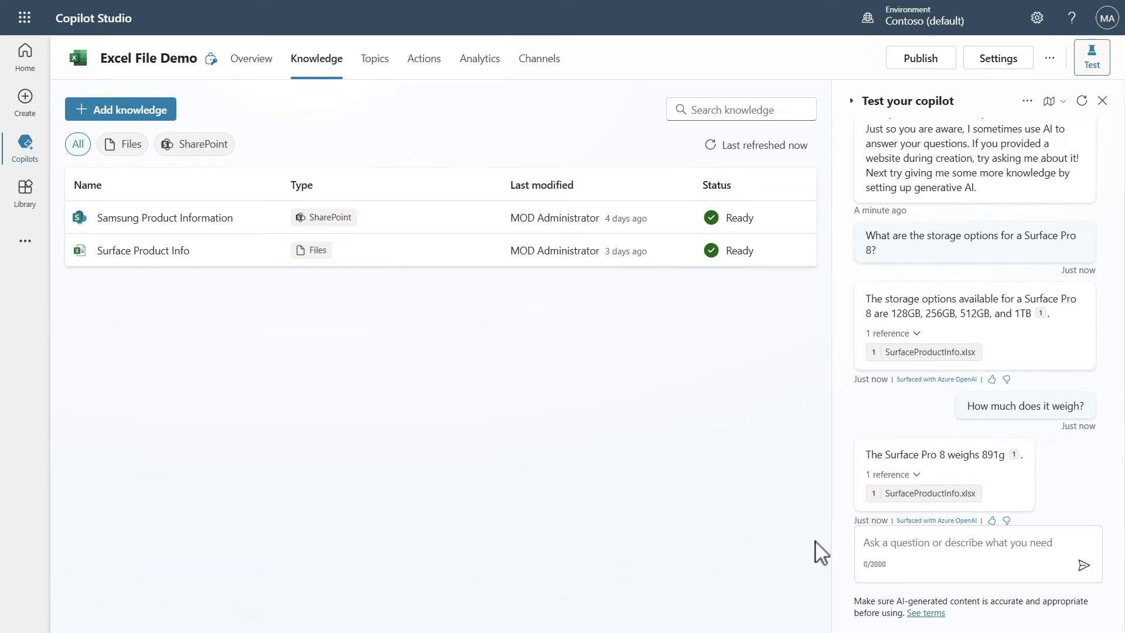
# Step: Ask the follow-up questions "What about the Surface Duo?" and "When was the Duo and Surface Pro 9 released?"
pyautogui.click(888, 542)
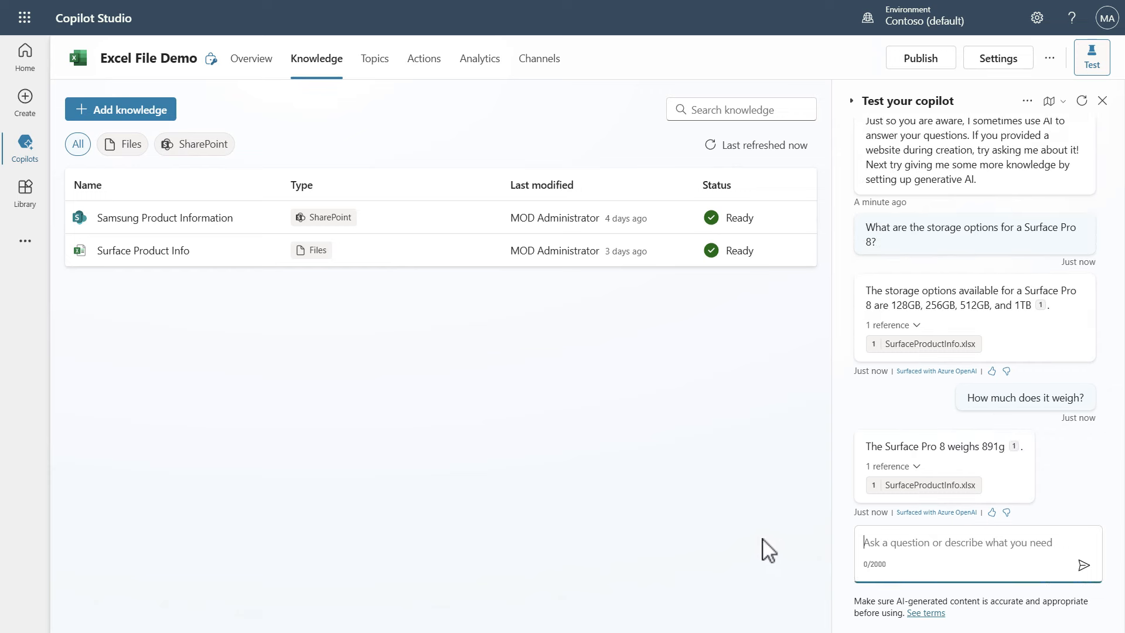
pyautogui.write('What about the Surface Duo?')
pyautogui.press('Return')
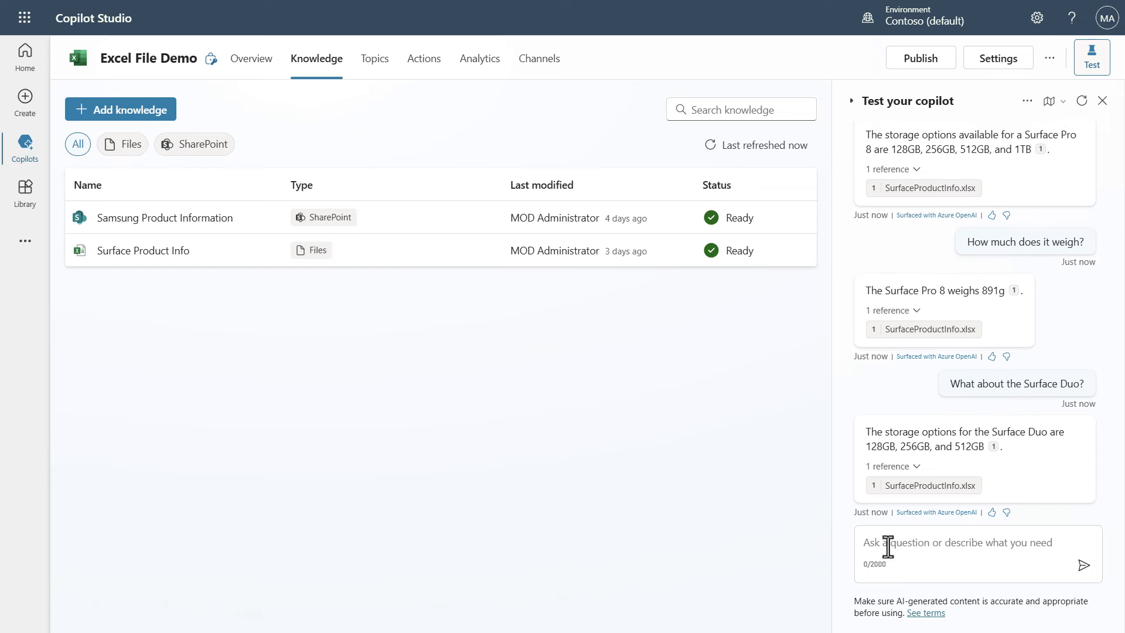
pyautogui.click(856, 548)
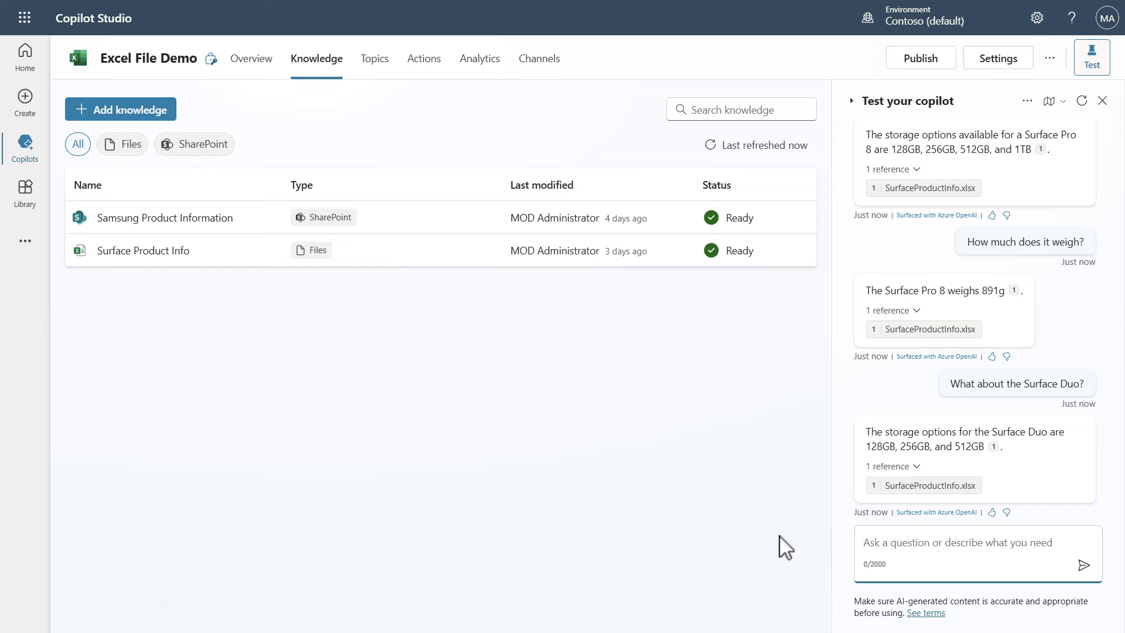
pyautogui.write('When was the Duo and Surface Pro 9 released?')
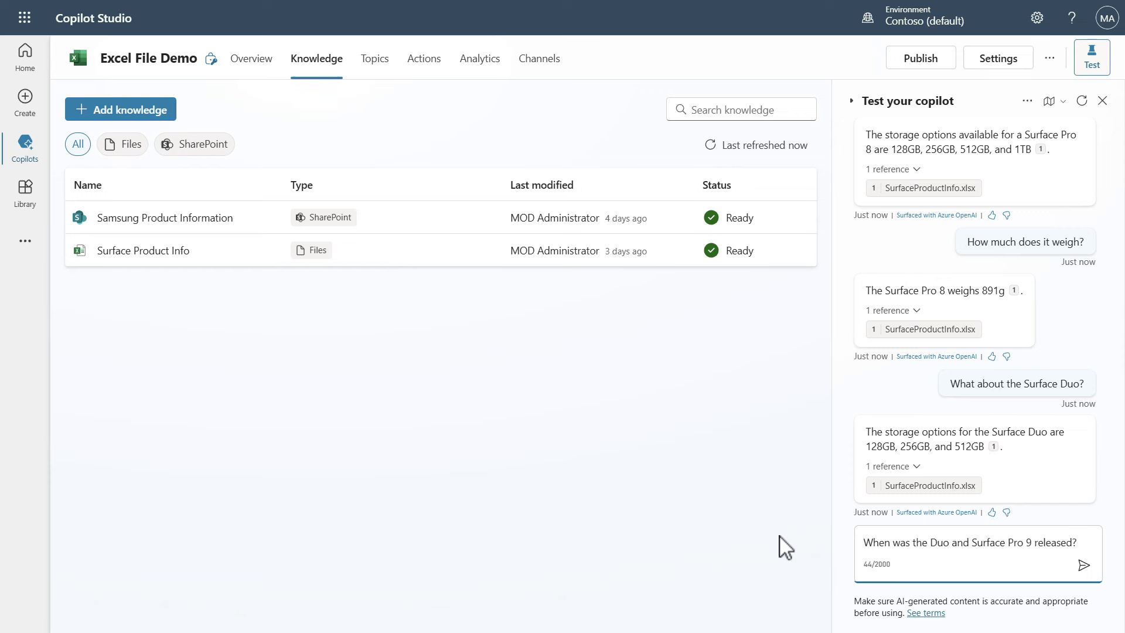
pyautogui.press('Return')
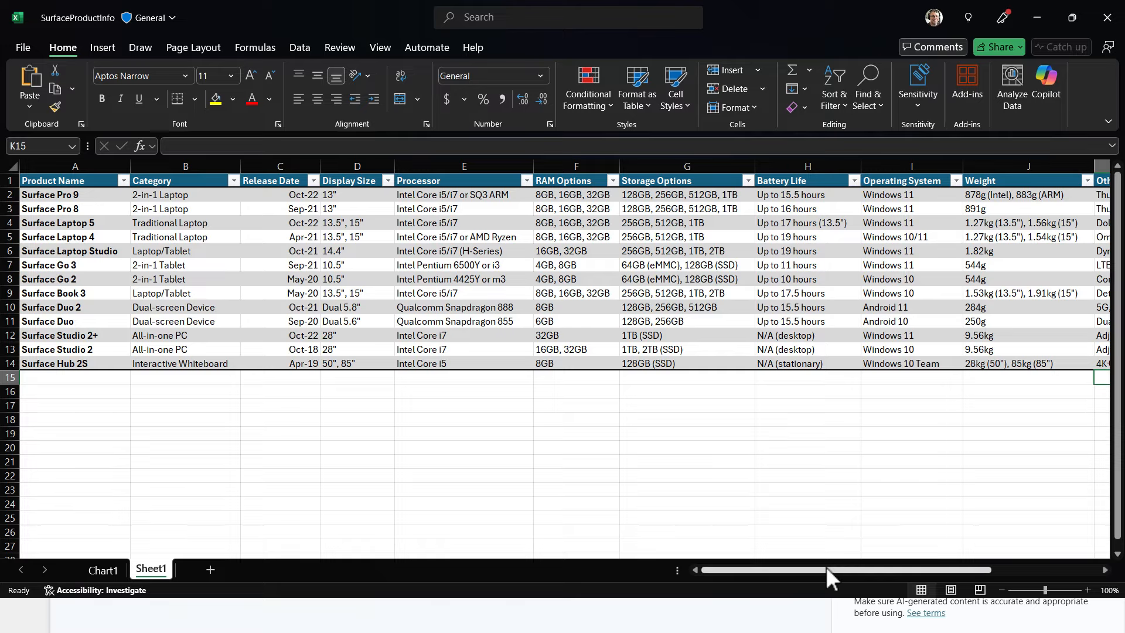
# Step: Check the remaining columns of the SurfaceProductInfo sheet in Excel and ask the copilot "Does the Surface Pro 9 have a TPM chip?"
pyautogui.moveTo(826, 567); pyautogui.dragTo(954, 566)
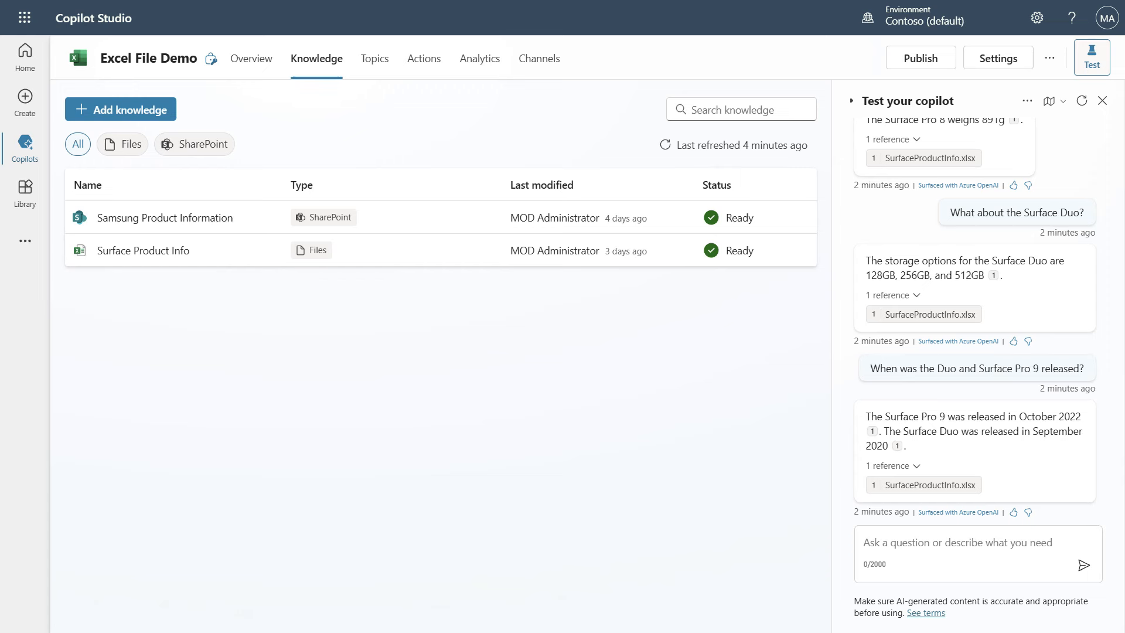
pyautogui.click(952, 553)
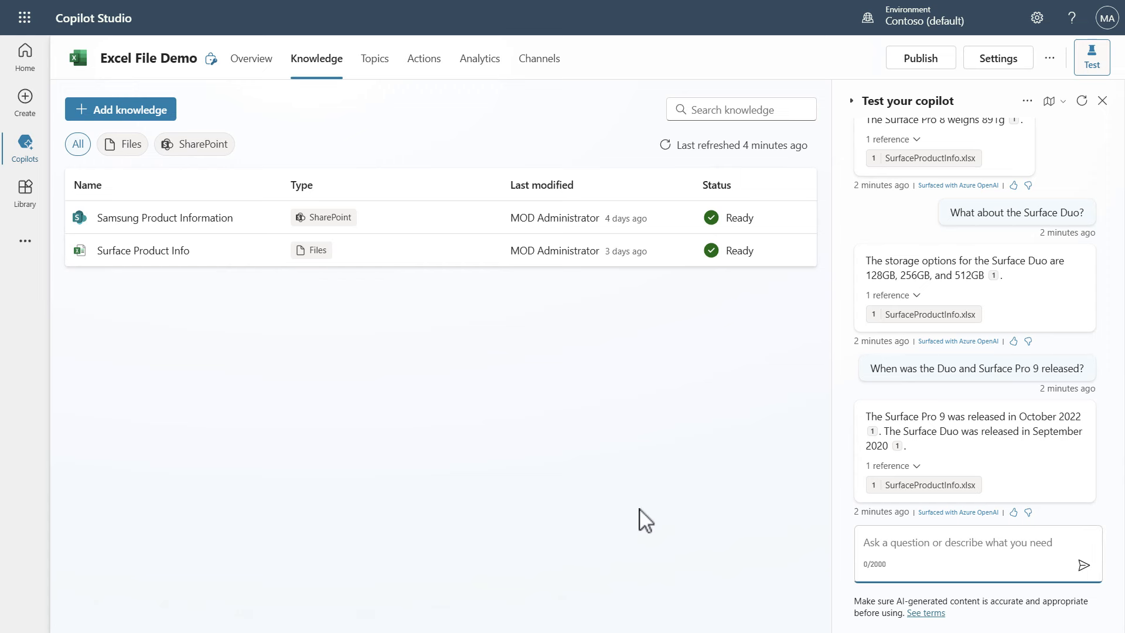
pyautogui.write('Does the Surface Pro 9 have a TPM chip?')
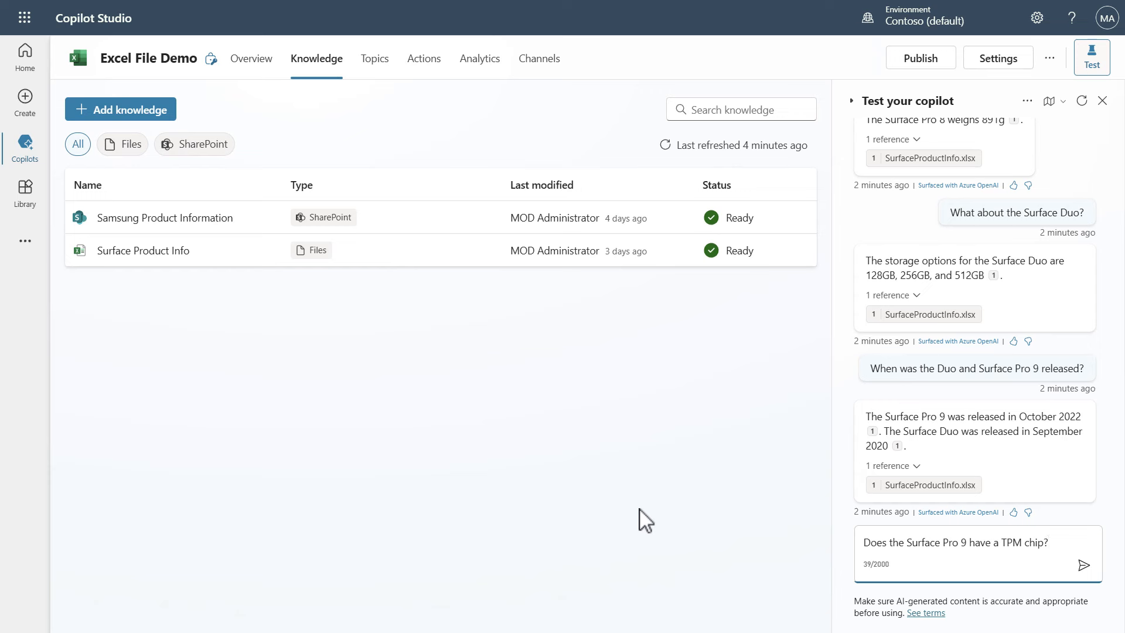
pyautogui.press('Return')
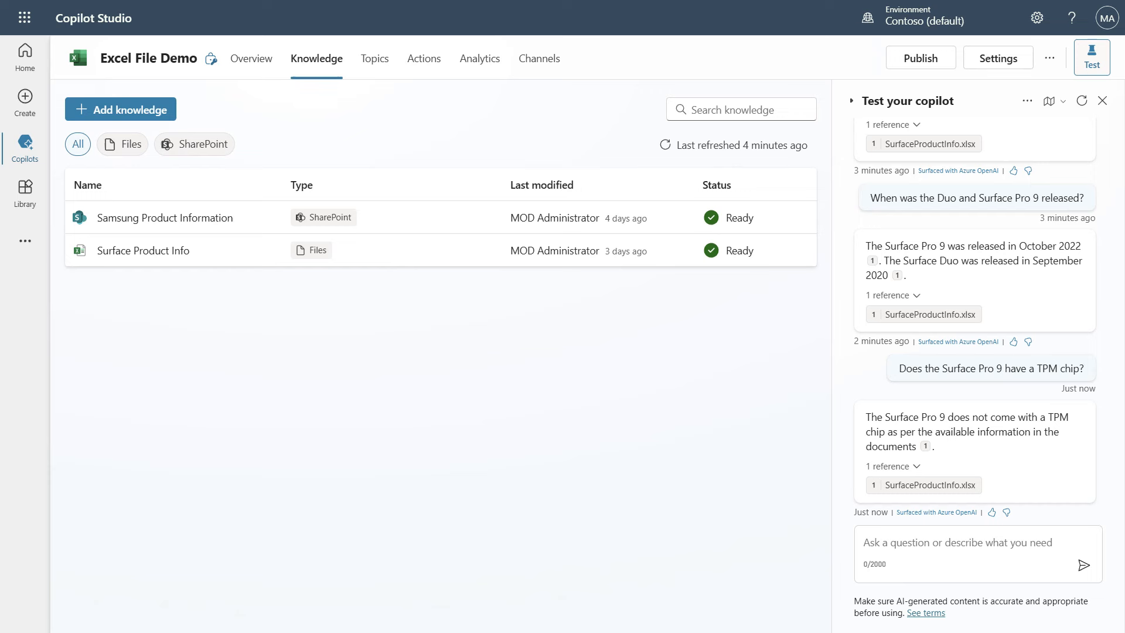
# Step: Send the copilot the request "I want to lookup the specs of a Microsoft Surface product"
pyautogui.click(867, 548)
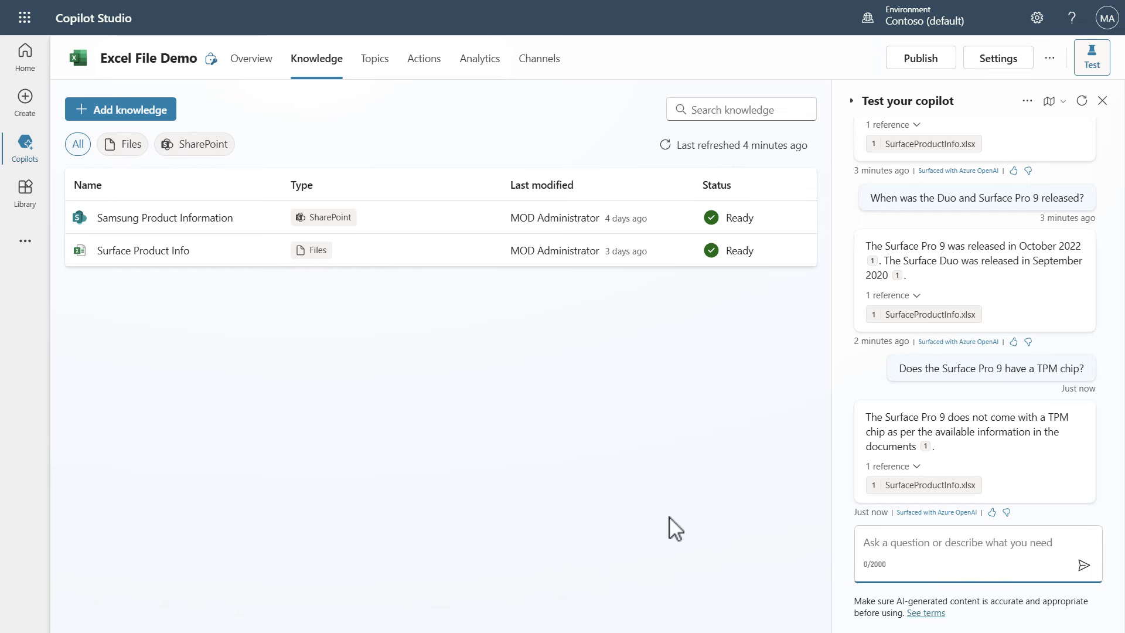
pyautogui.write('I want to lookup the specs of a Microsoft Surface product')
pyautogui.press('Return')
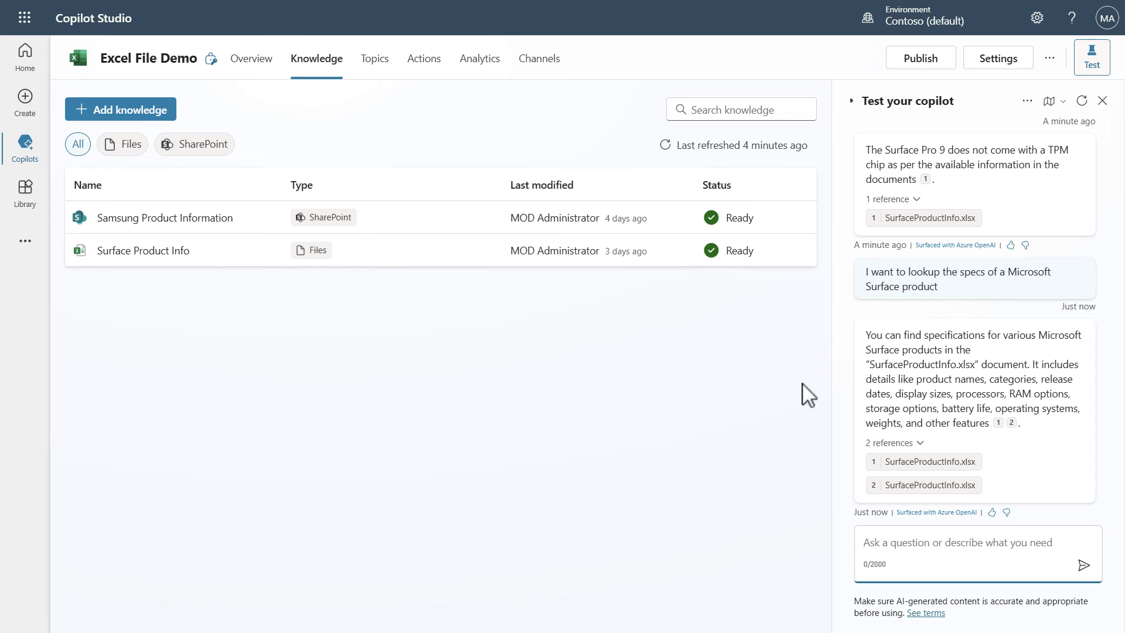
# Step: Open the Get Apple Product Info action, close the test chat, and examine the description that tells the copilot when to use it
pyautogui.click(424, 61)
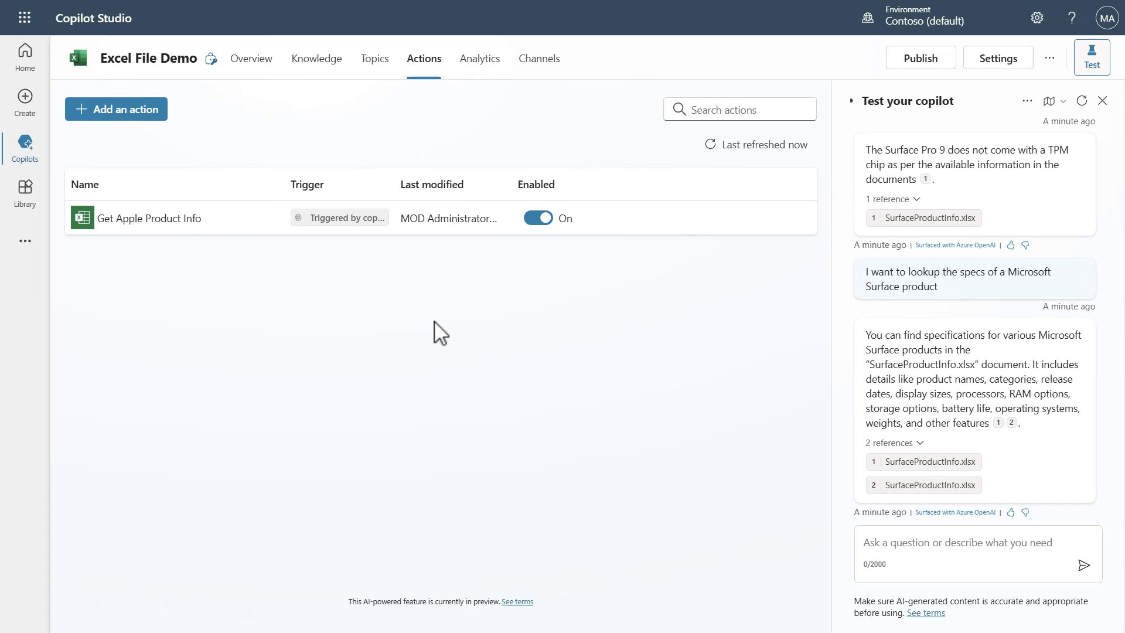
pyautogui.click(164, 223)
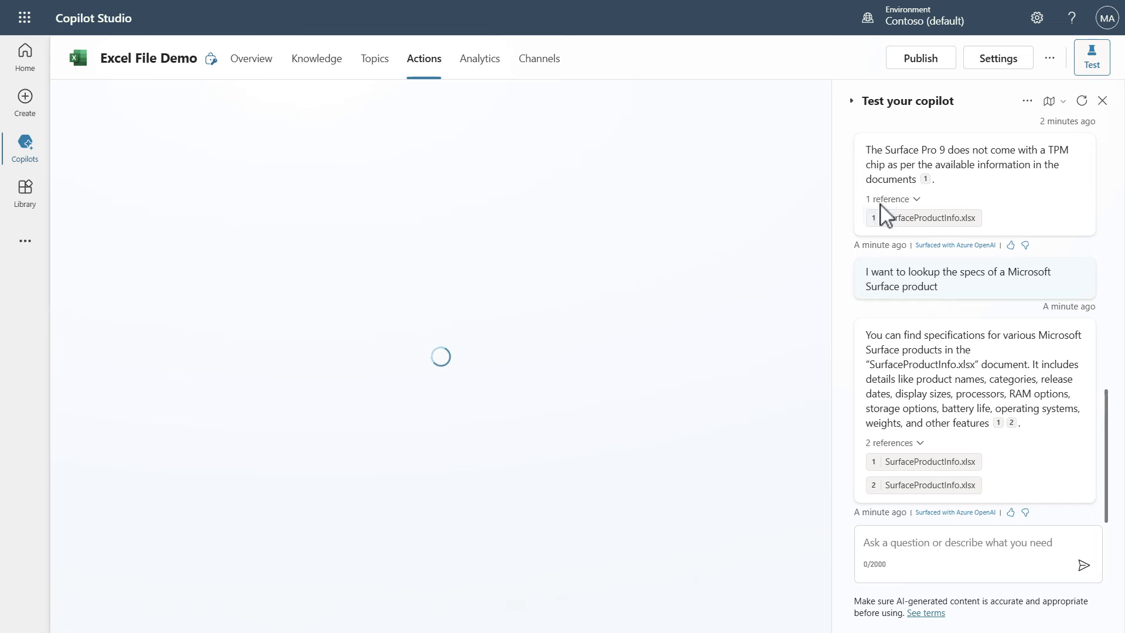
pyautogui.click(1103, 100)
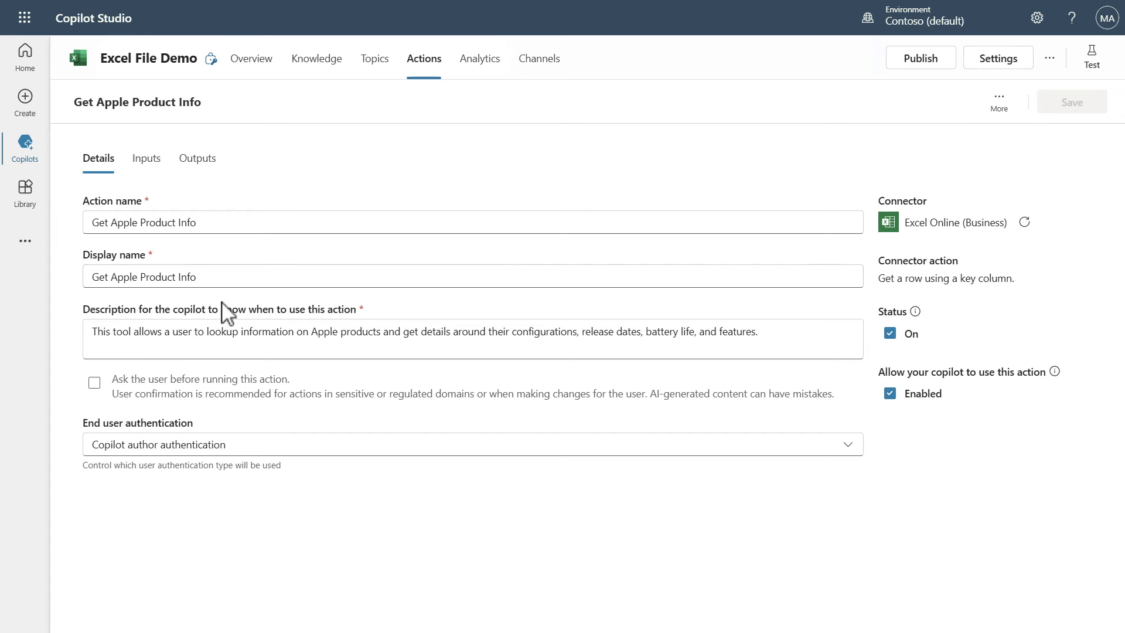
pyautogui.moveTo(793, 334); pyautogui.dragTo(91, 334)
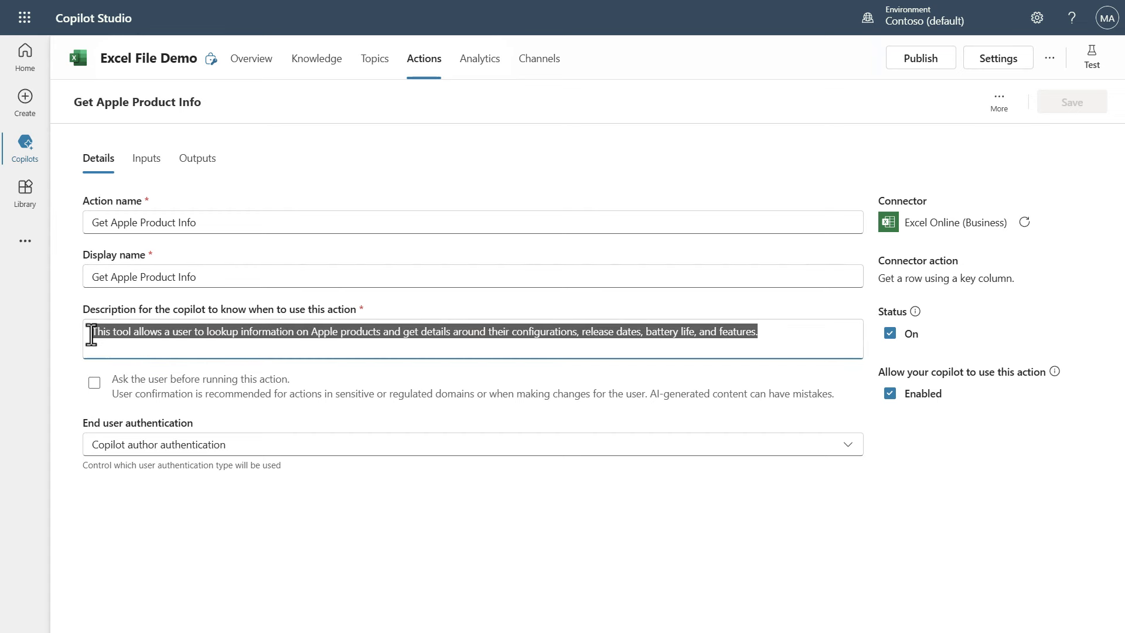
pyautogui.click(796, 334)
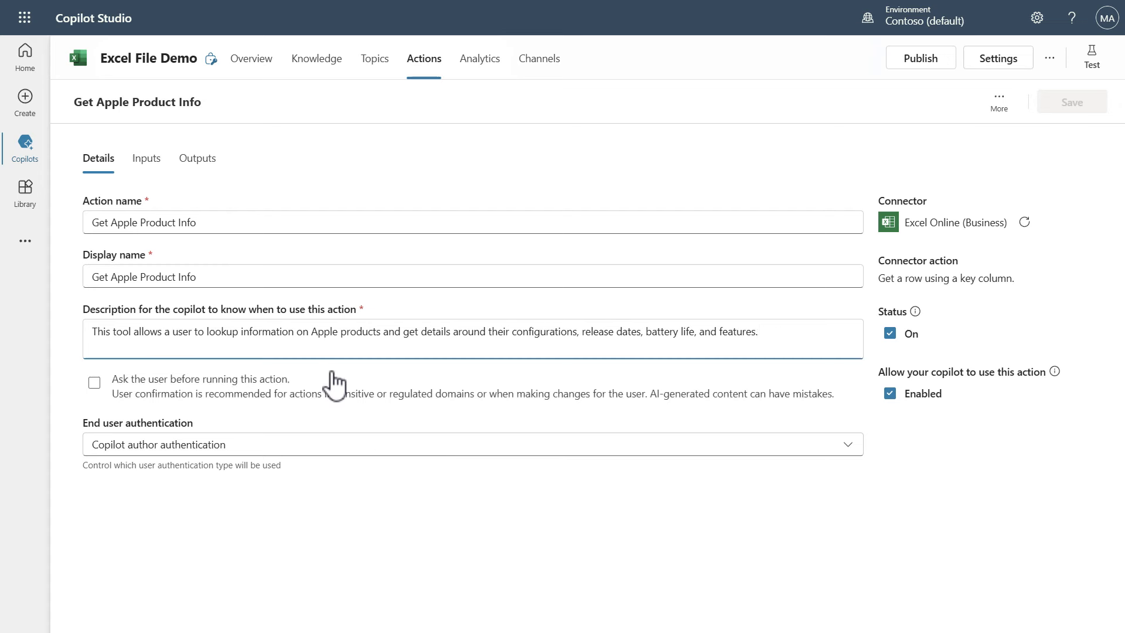
# Step: Examine the required inputs of the Get Apple Product Info action, from Source, Drive and File through Table and Id Column
pyautogui.click(147, 164)
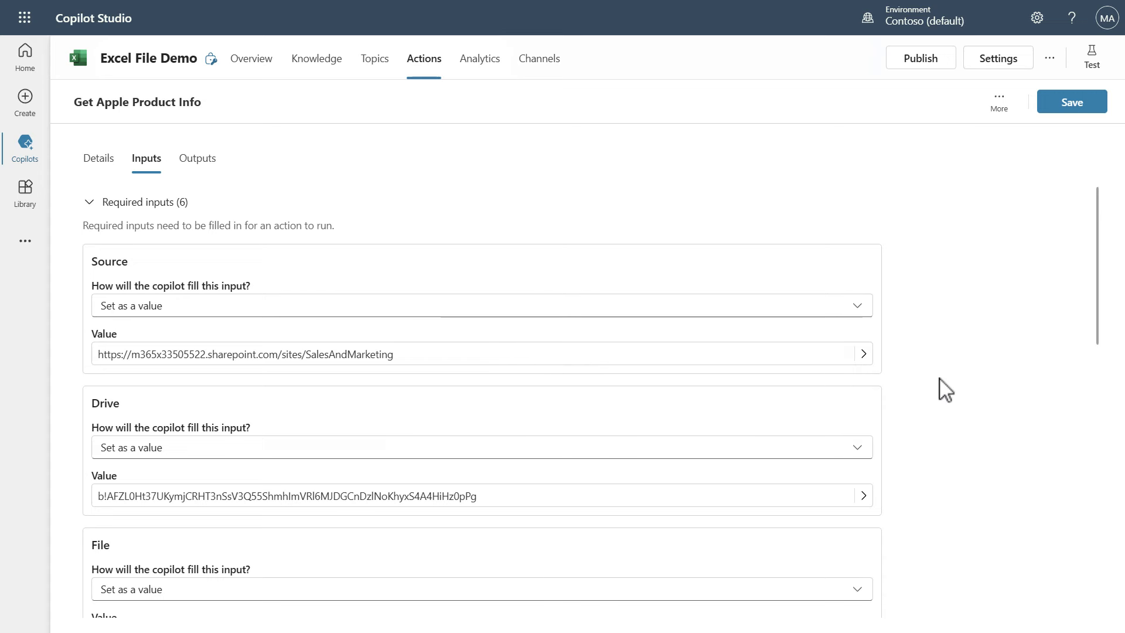
pyautogui.scroll(-1, 982, 365)
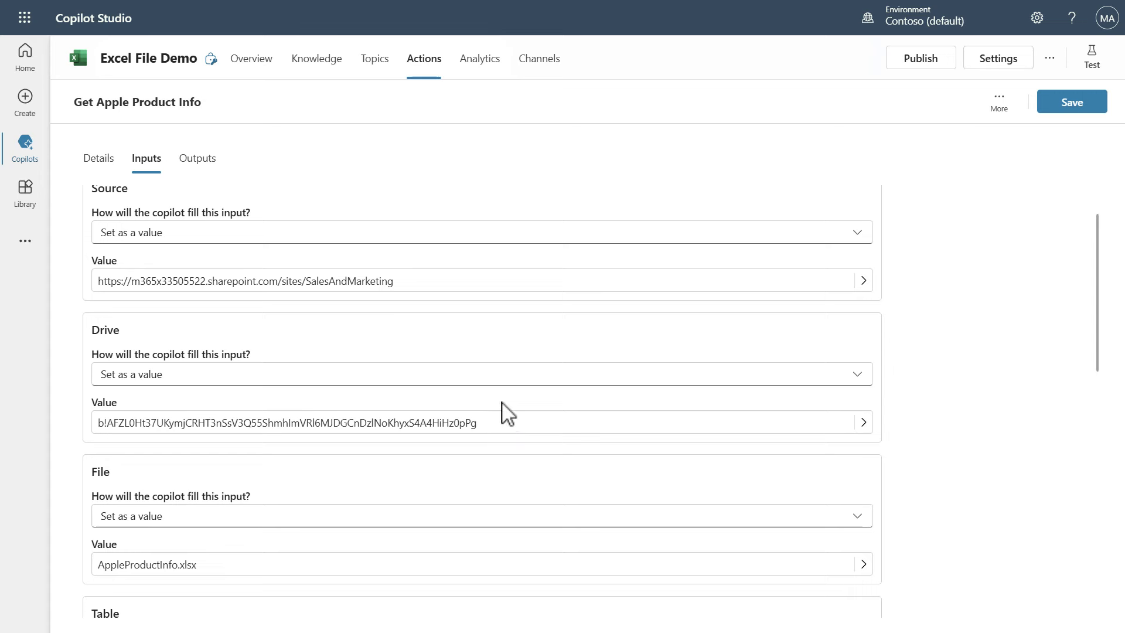
pyautogui.scroll(-3, 514, 412)
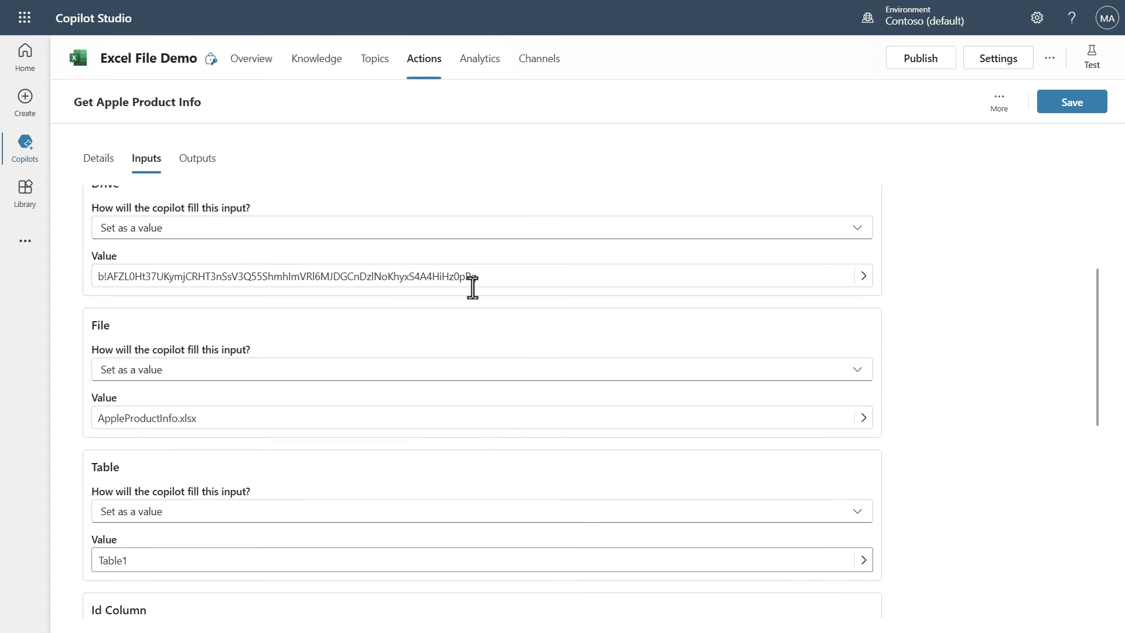
pyautogui.scroll(-1, 407, 339)
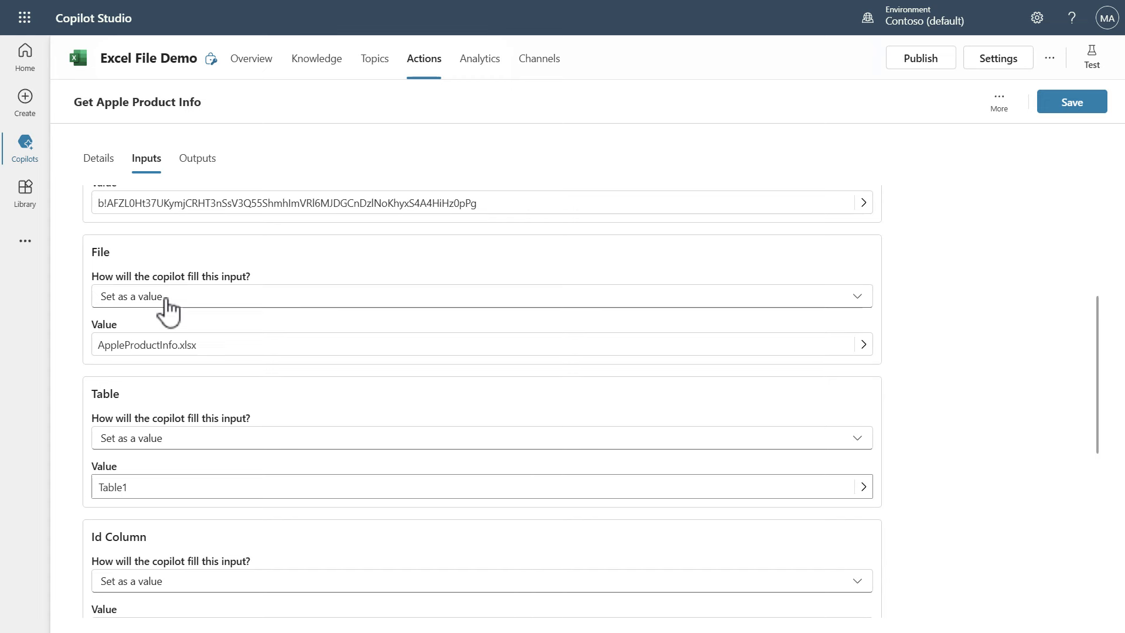
pyautogui.scroll(-1, 209, 314)
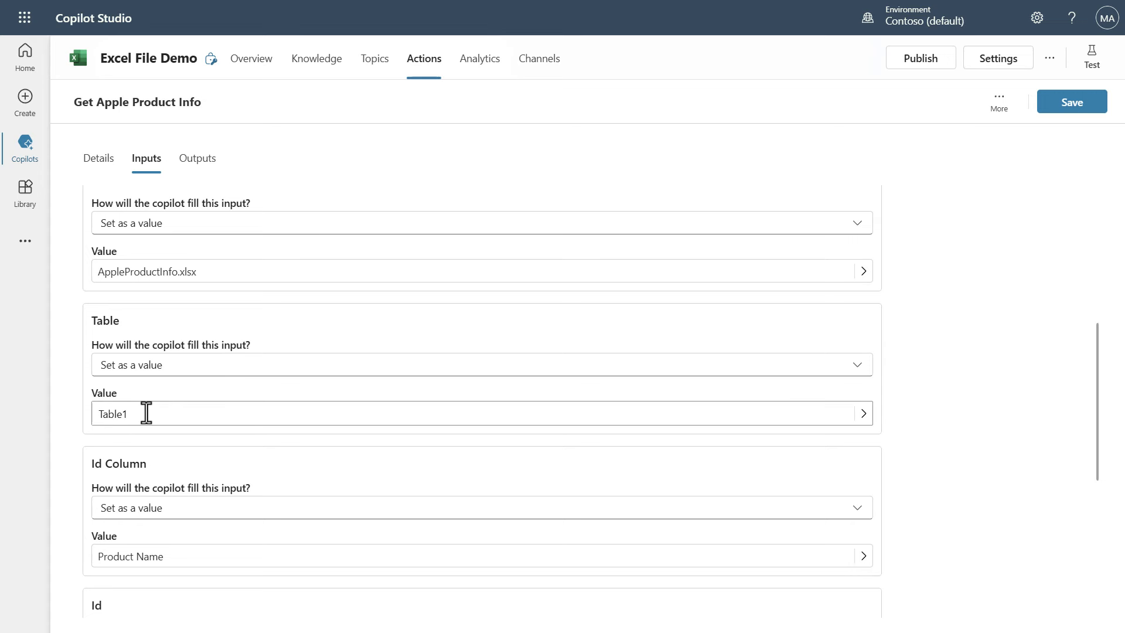
pyautogui.scroll(-3, 185, 407)
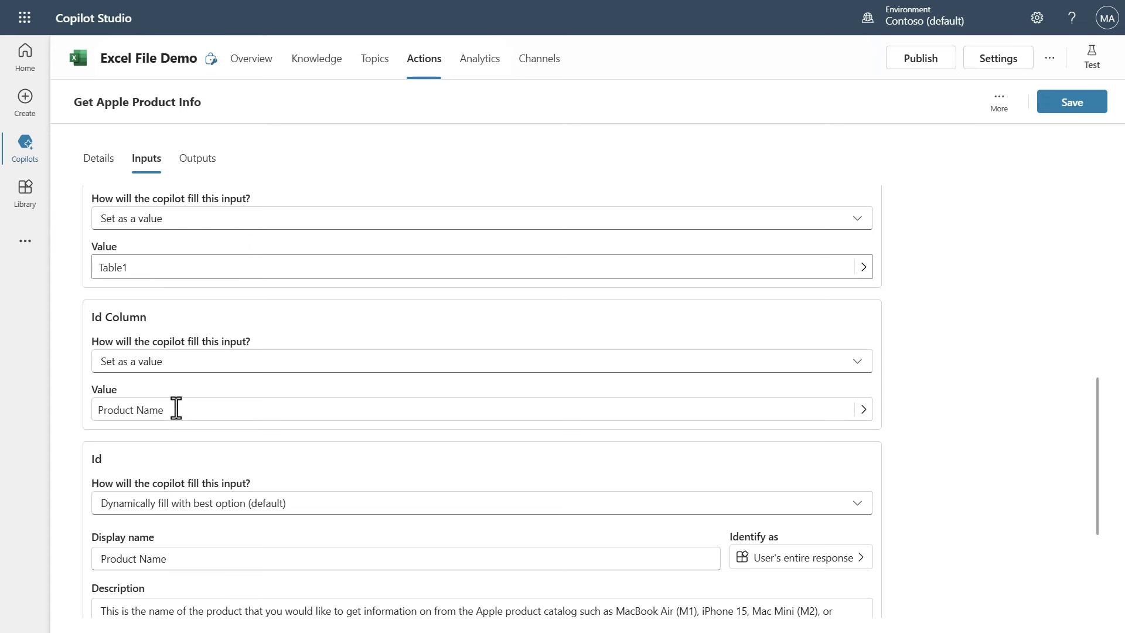
# Step: Examine the Id input's description, then expand its additional settings to view the prompt and reprompt options and collapse them again
pyautogui.scroll(-4, 216, 414)
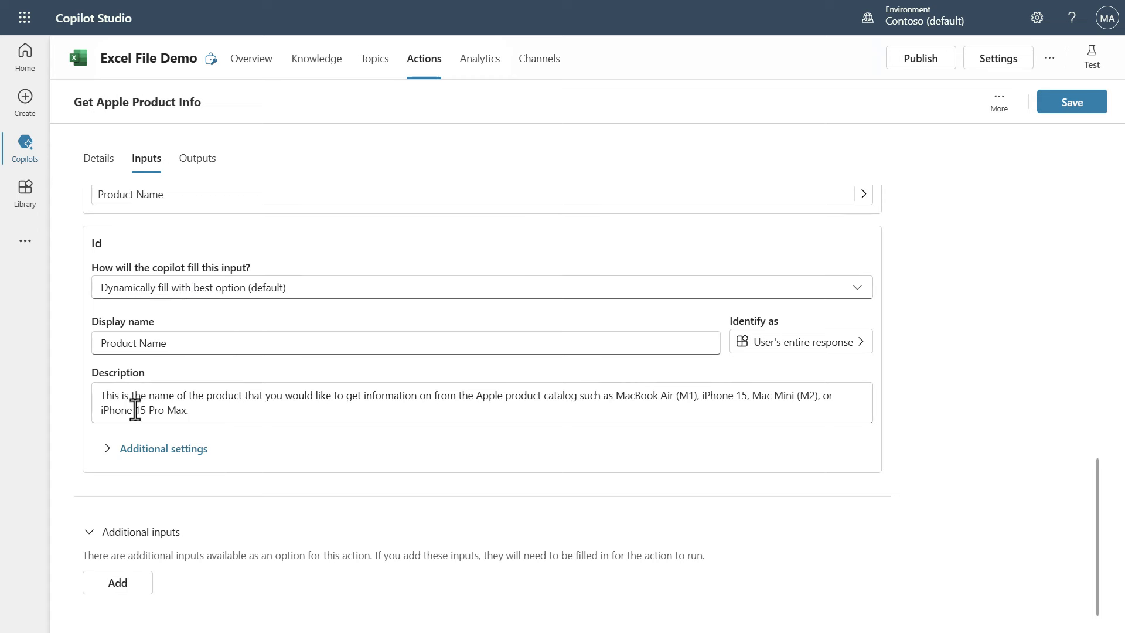
pyautogui.moveTo(269, 417); pyautogui.dragTo(104, 397)
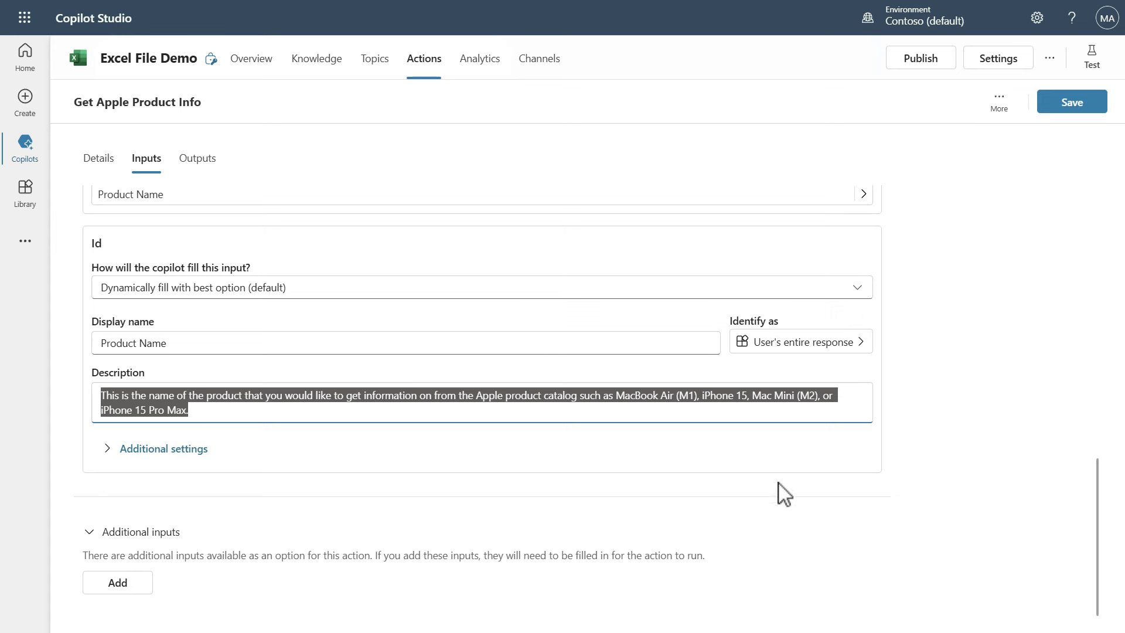
pyautogui.click(940, 486)
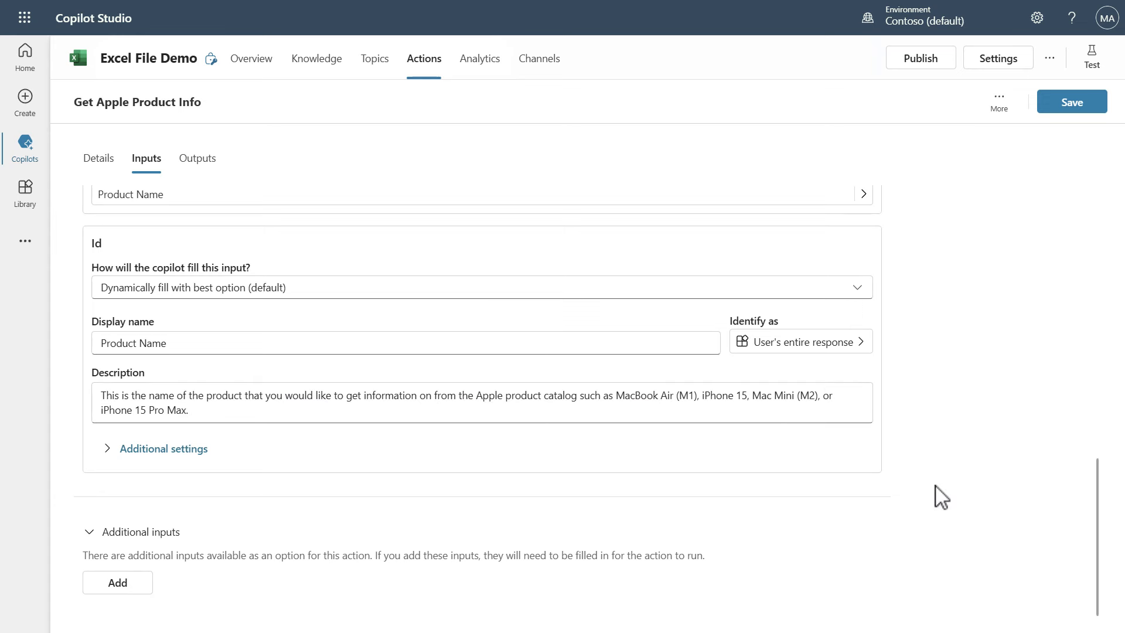
pyautogui.click(150, 450)
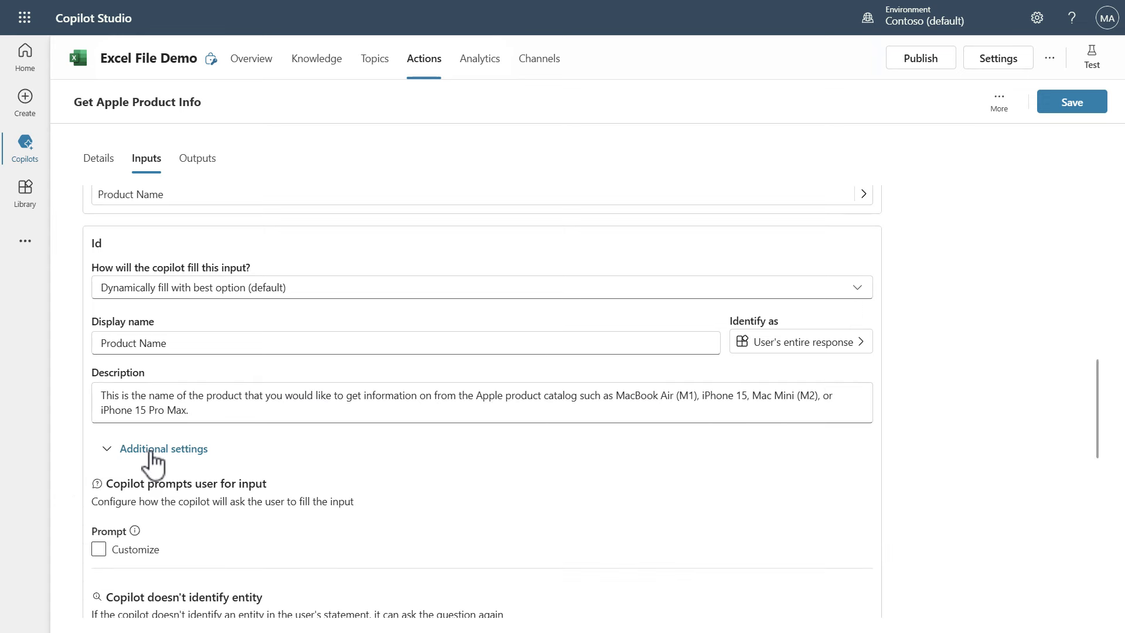
pyautogui.scroll(-1, 518, 530)
pyautogui.scroll(-1, 518, 530)
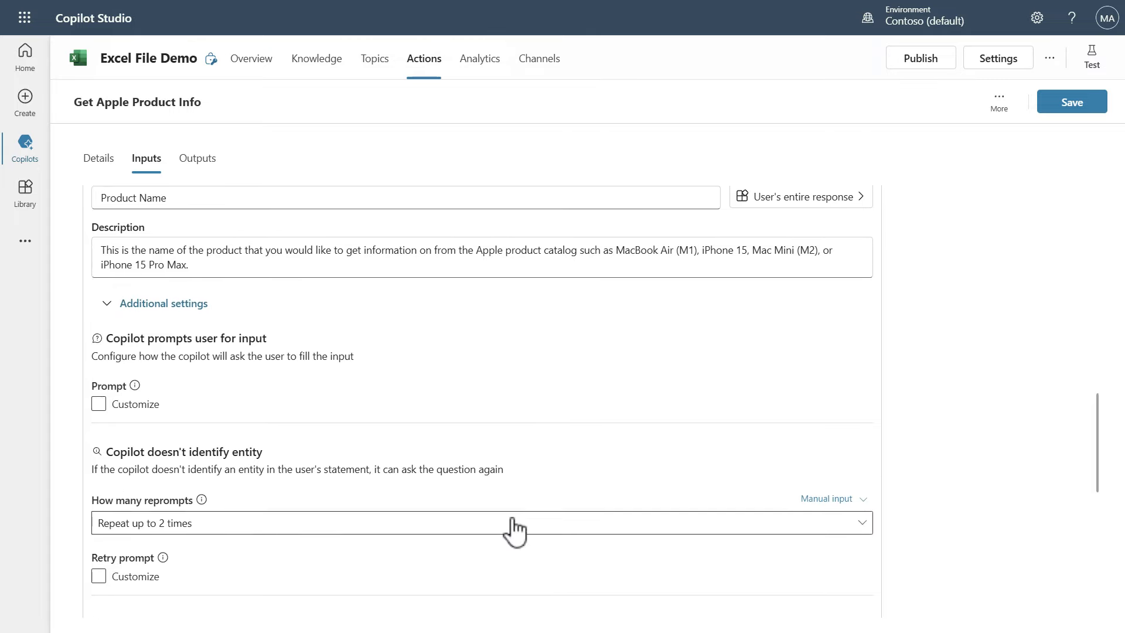
pyautogui.scroll(1, 516, 527)
pyautogui.click(123, 380)
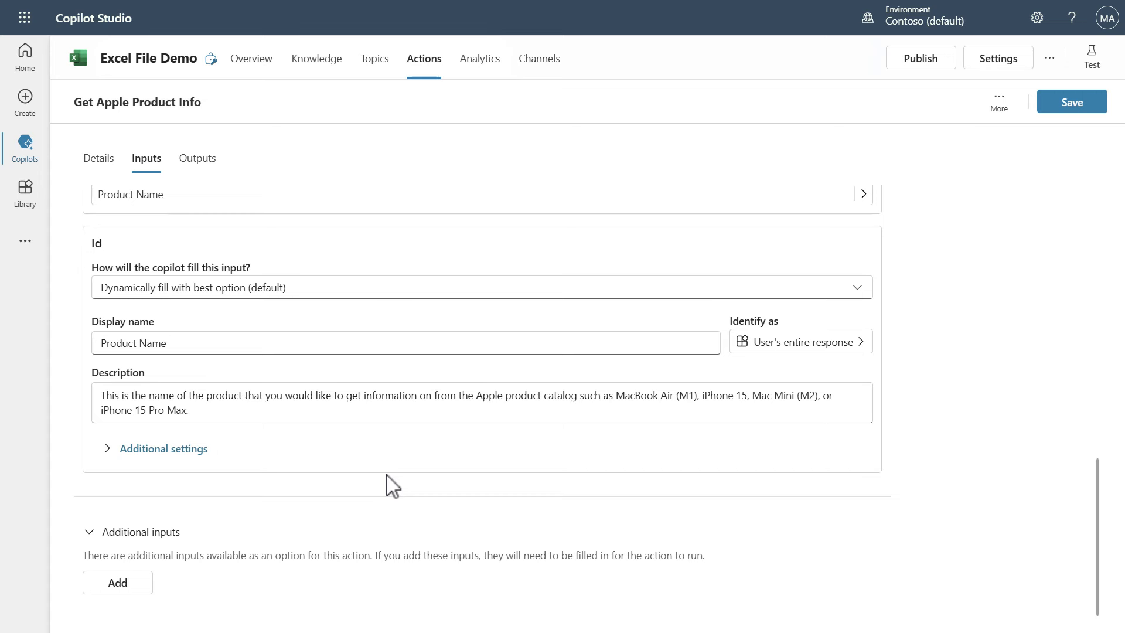
# Step: Check the AppleProductInfo.xlsx workbook that supplies the action's data and return to the action's inputs
pyautogui.scroll(1, 392, 481)
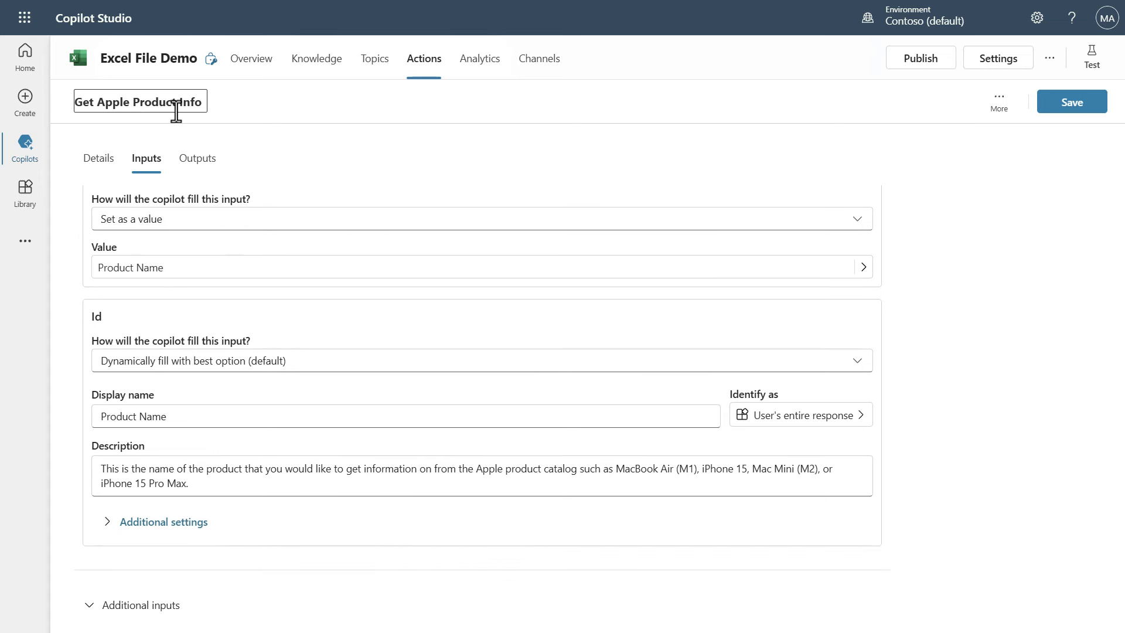
pyautogui.moveTo(96, 1)
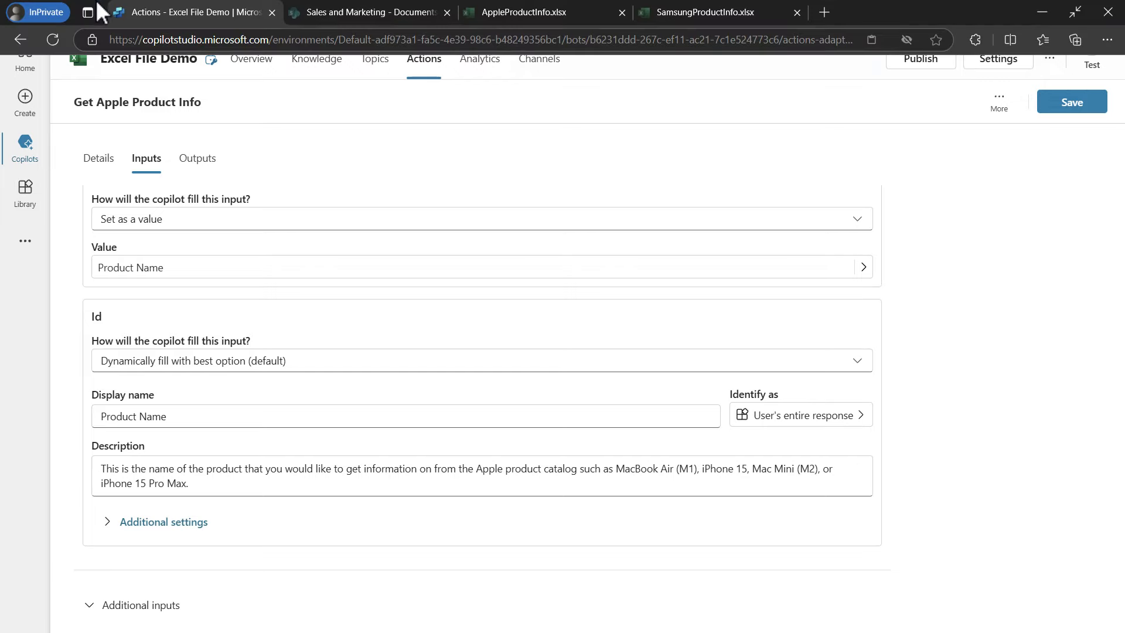
pyautogui.click(524, 12)
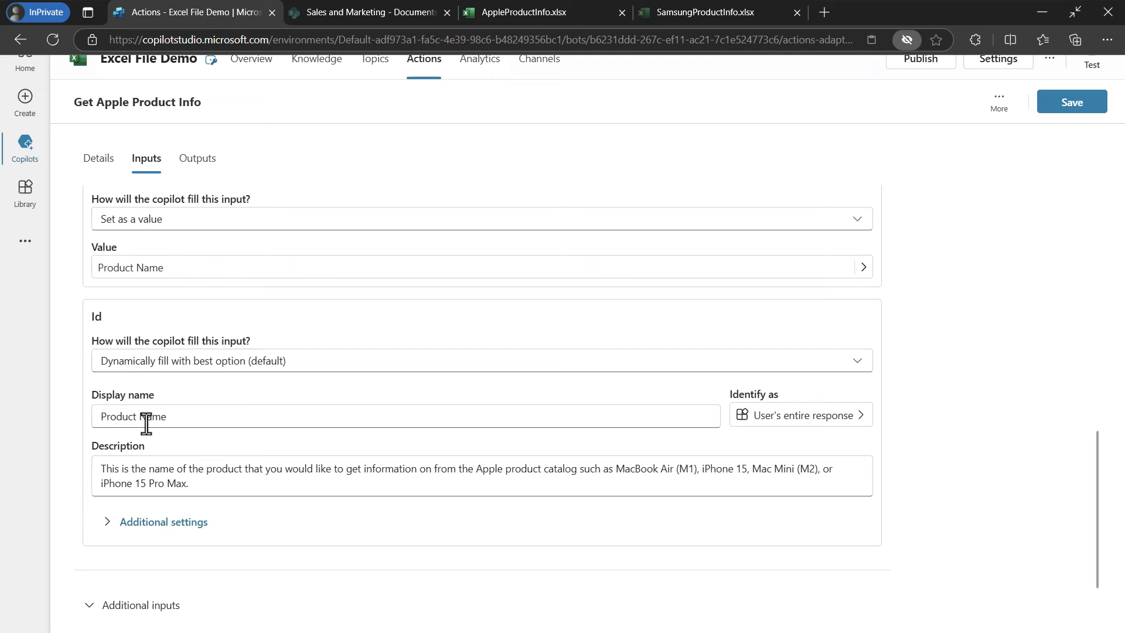
# Step: Open the action's outputs and skim the whole list, including how results are displayed to the user
pyautogui.click(198, 166)
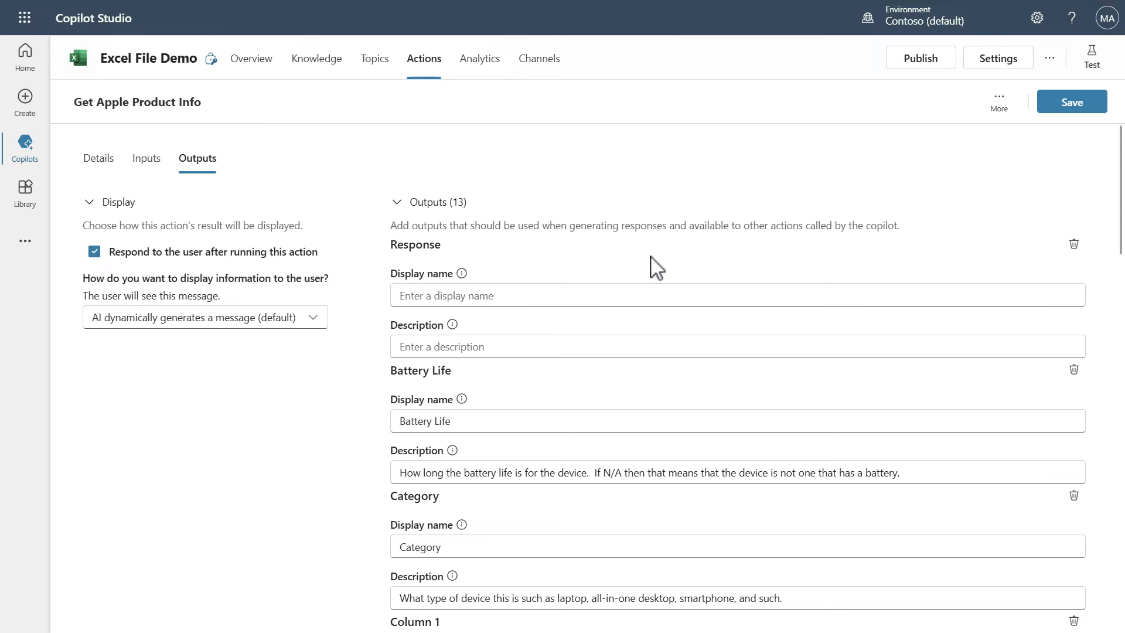
pyautogui.scroll(-1, 639, 280)
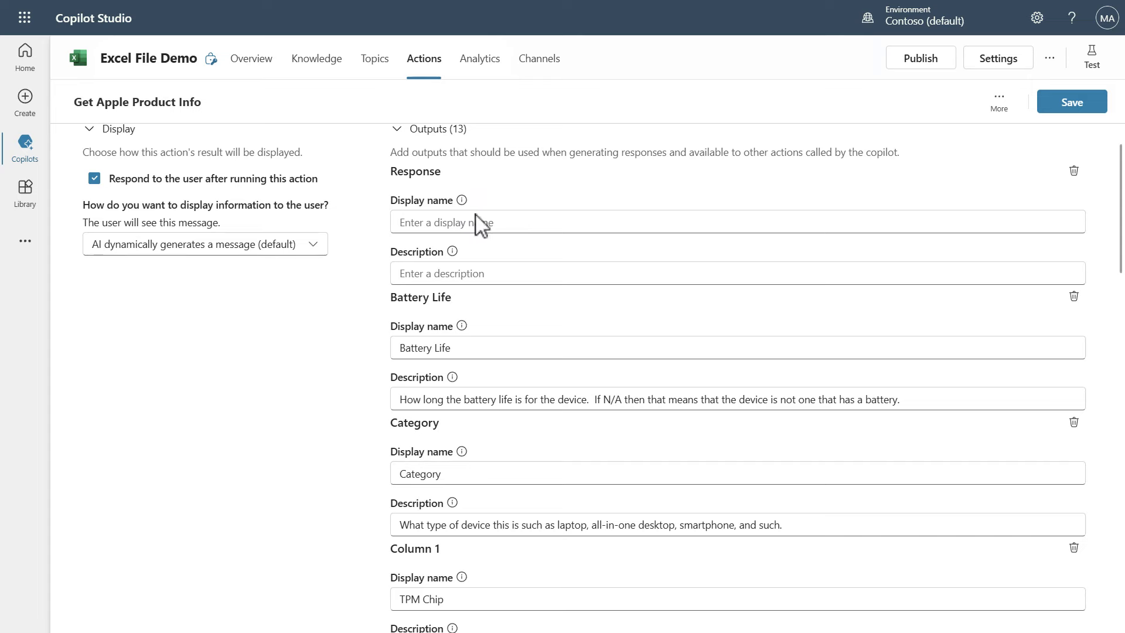
pyautogui.scroll(-20, 481, 226)
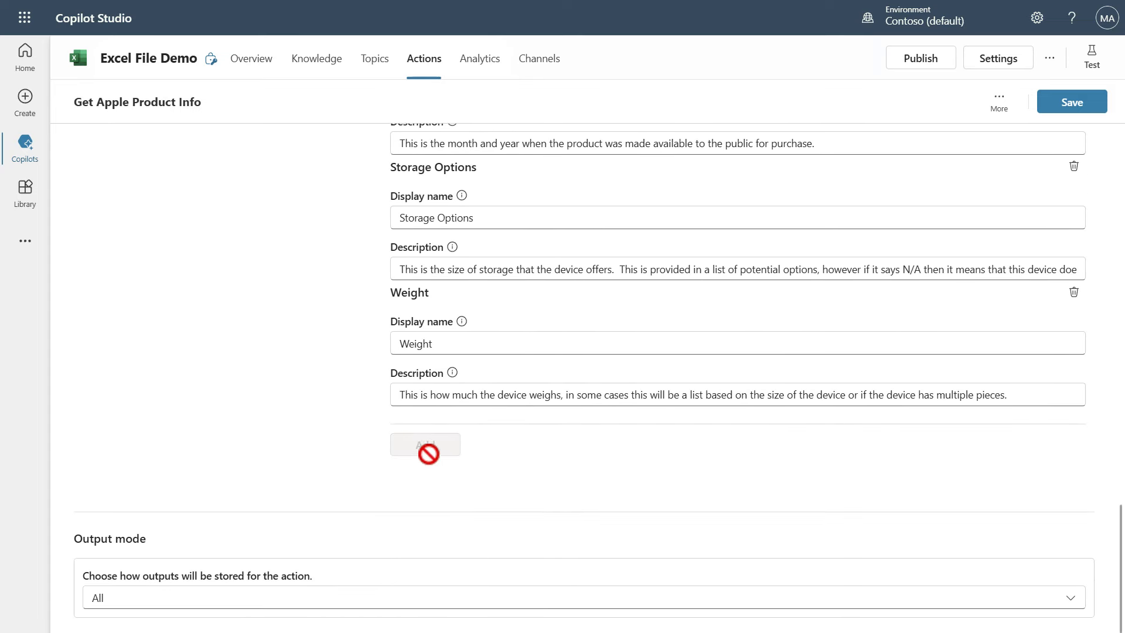
pyautogui.scroll(20, 504, 451)
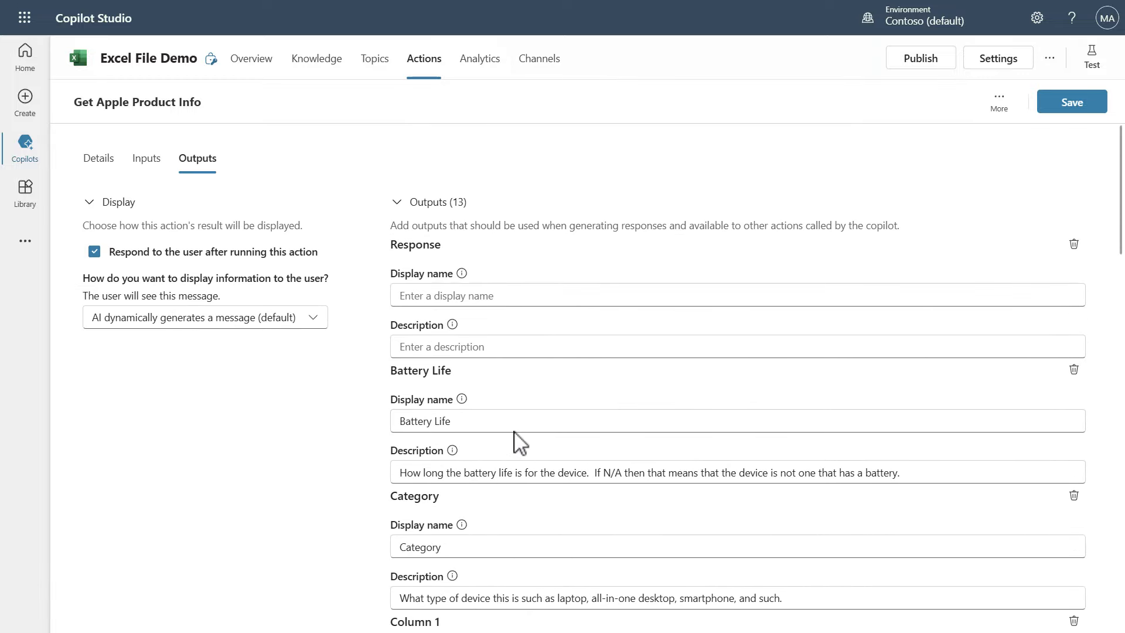
# Step: Examine the display names and descriptions of the Battery Life, Category and Column 1 outputs, highlighting the Column 1 name and description
pyautogui.scroll(-1, 543, 344)
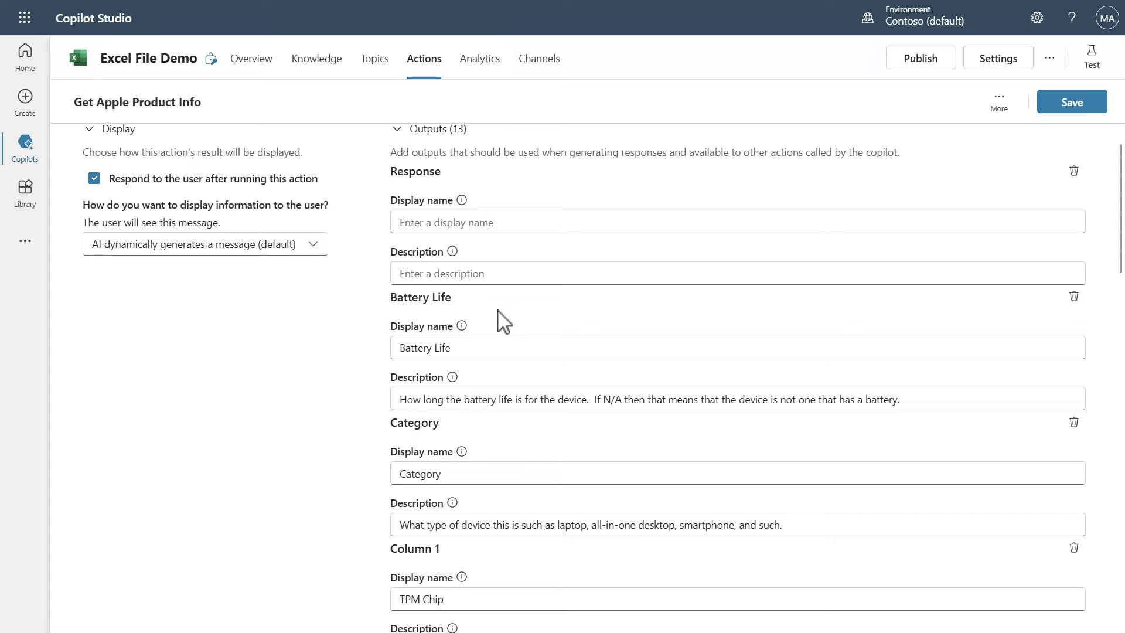
pyautogui.scroll(-1, 507, 319)
pyautogui.scroll(-1, 499, 325)
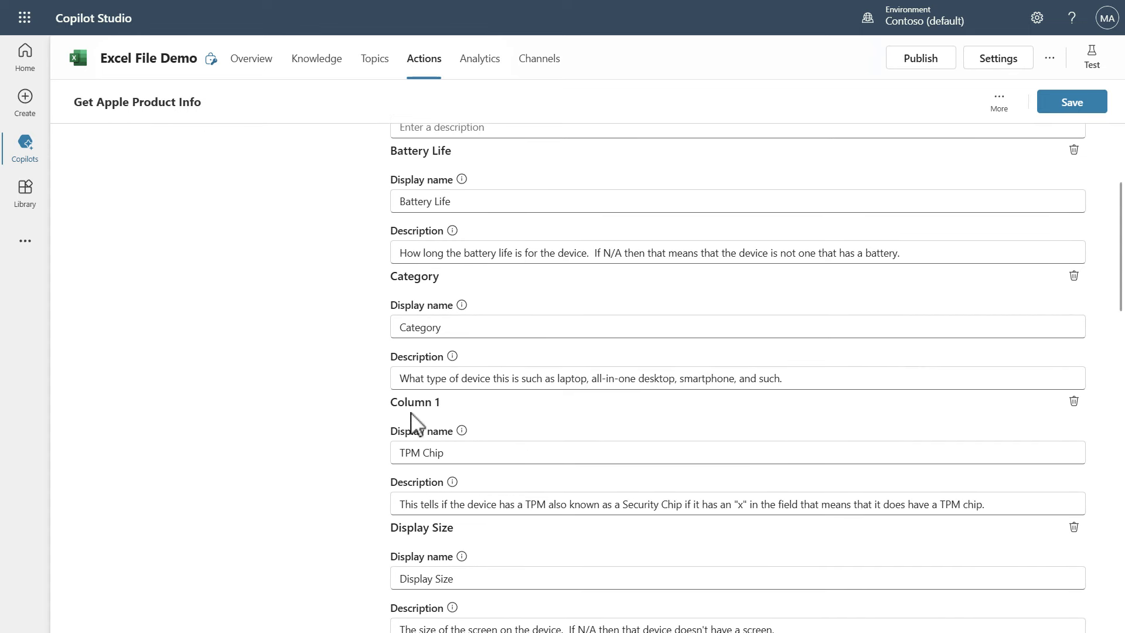
pyautogui.scroll(-1, 442, 352)
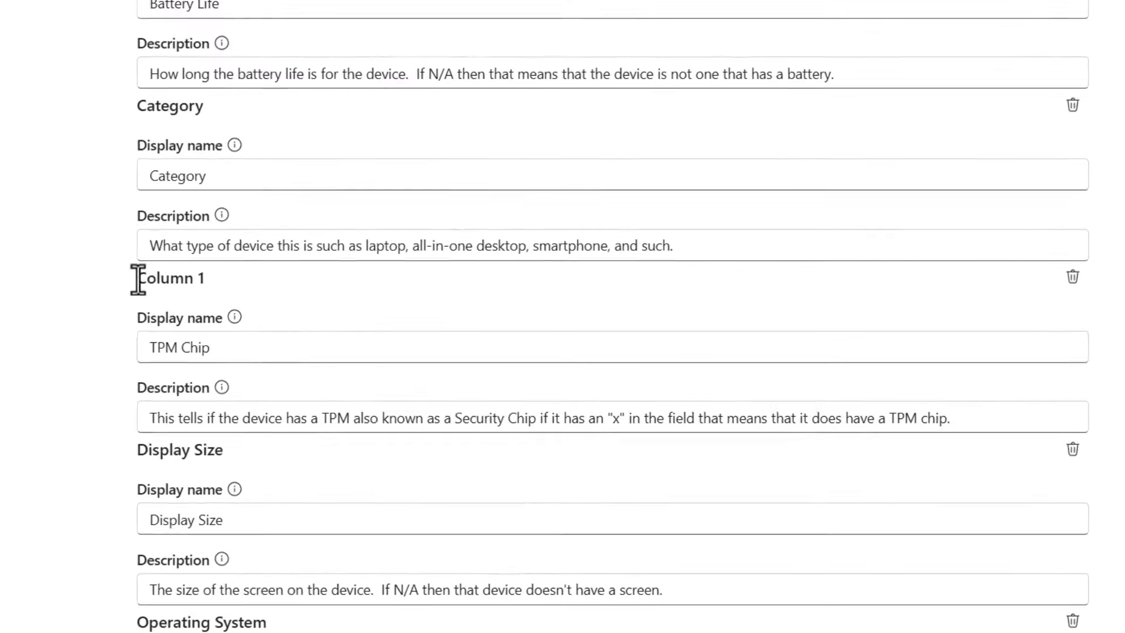
pyautogui.moveTo(84, 268); pyautogui.dragTo(160, 270)
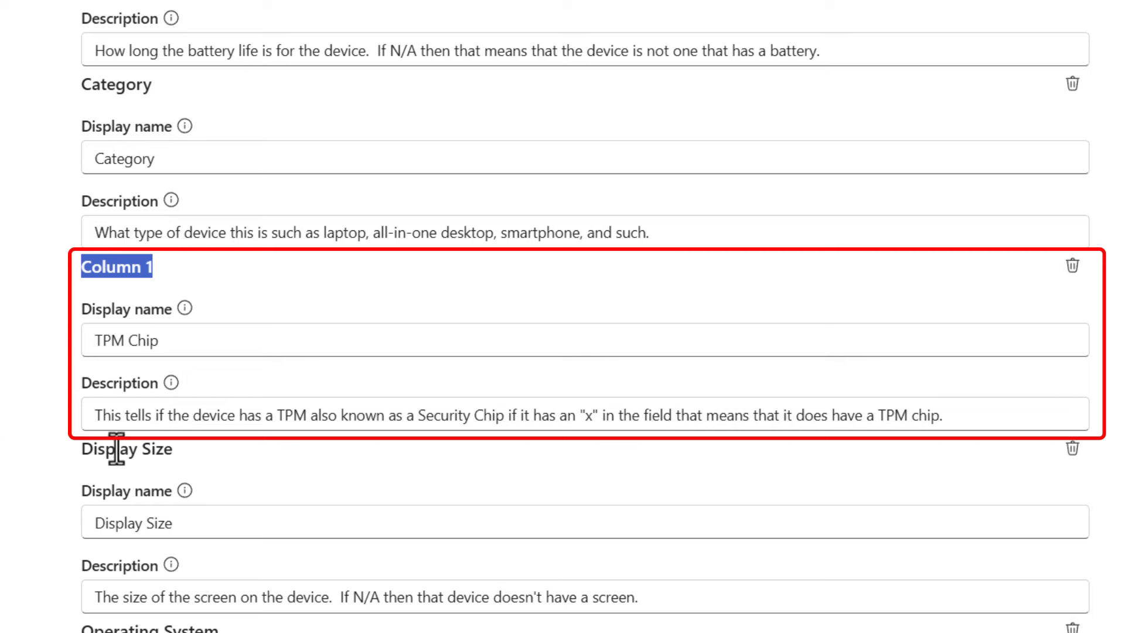
pyautogui.moveTo(91, 416); pyautogui.dragTo(947, 444)
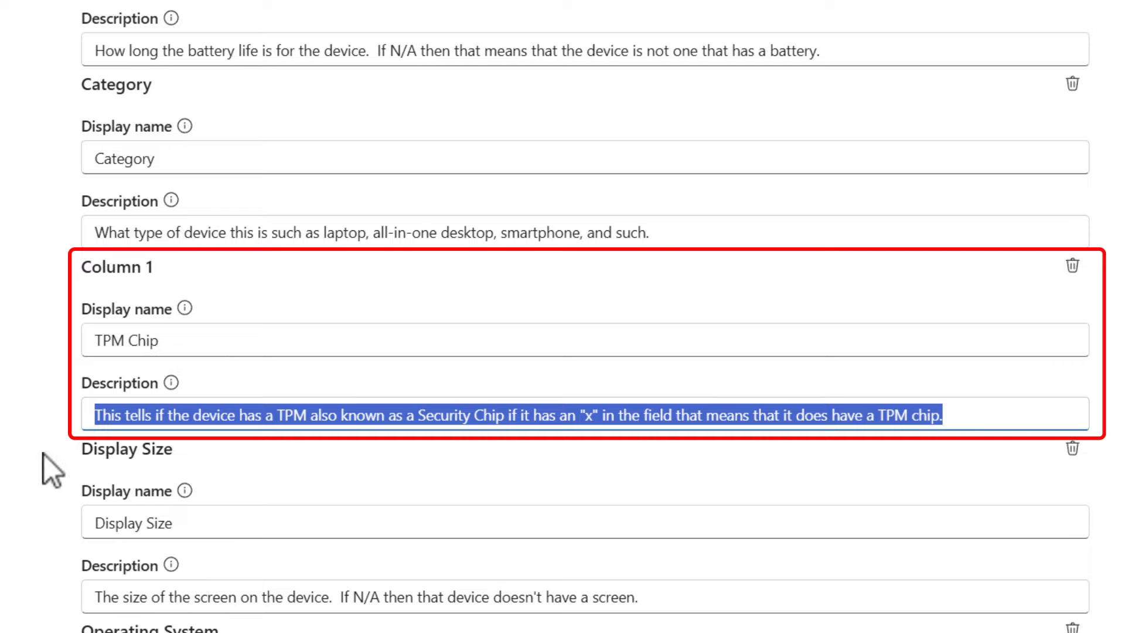
pyautogui.click(40, 401)
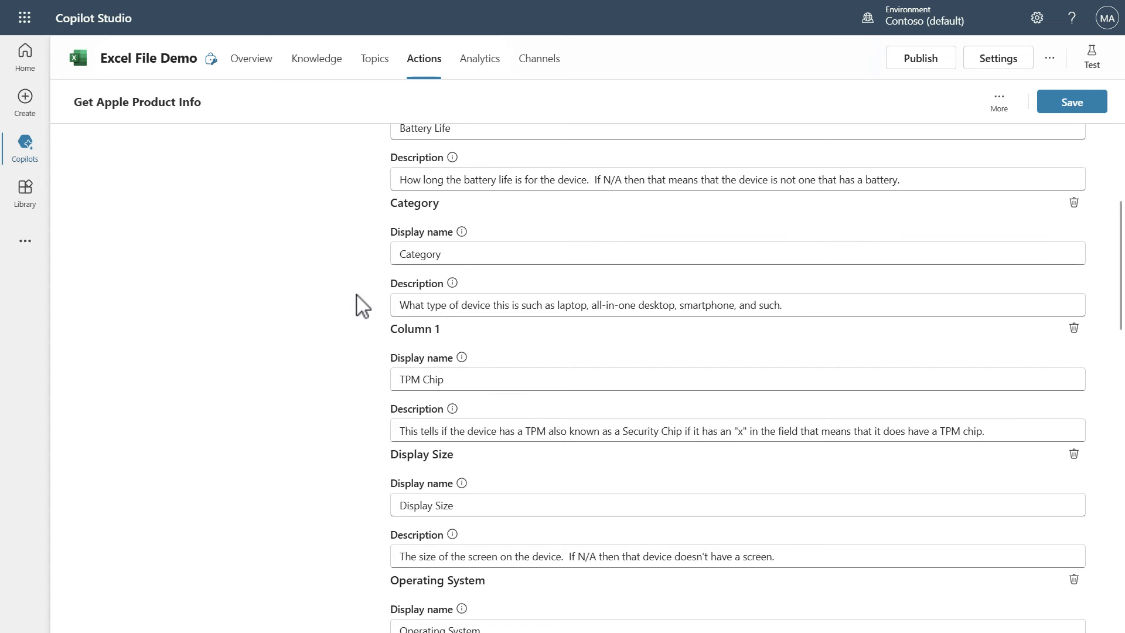
# Step: Review the remaining outputs from Display Size to Weight and the action's output mode
pyautogui.scroll(-5, 362, 304)
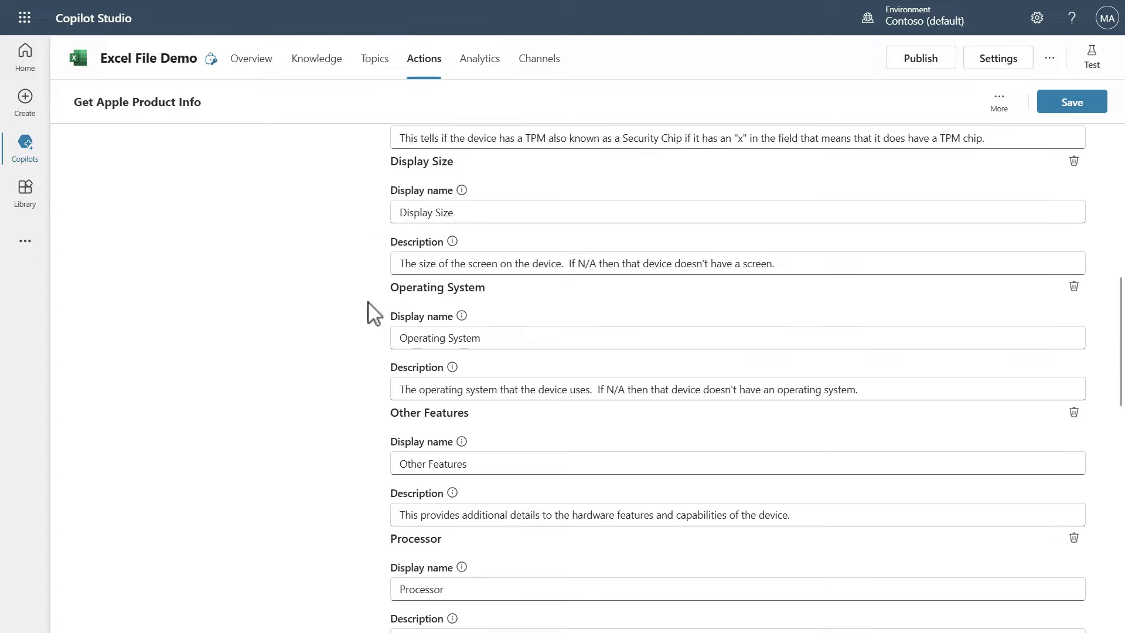
pyautogui.scroll(-6, 368, 304)
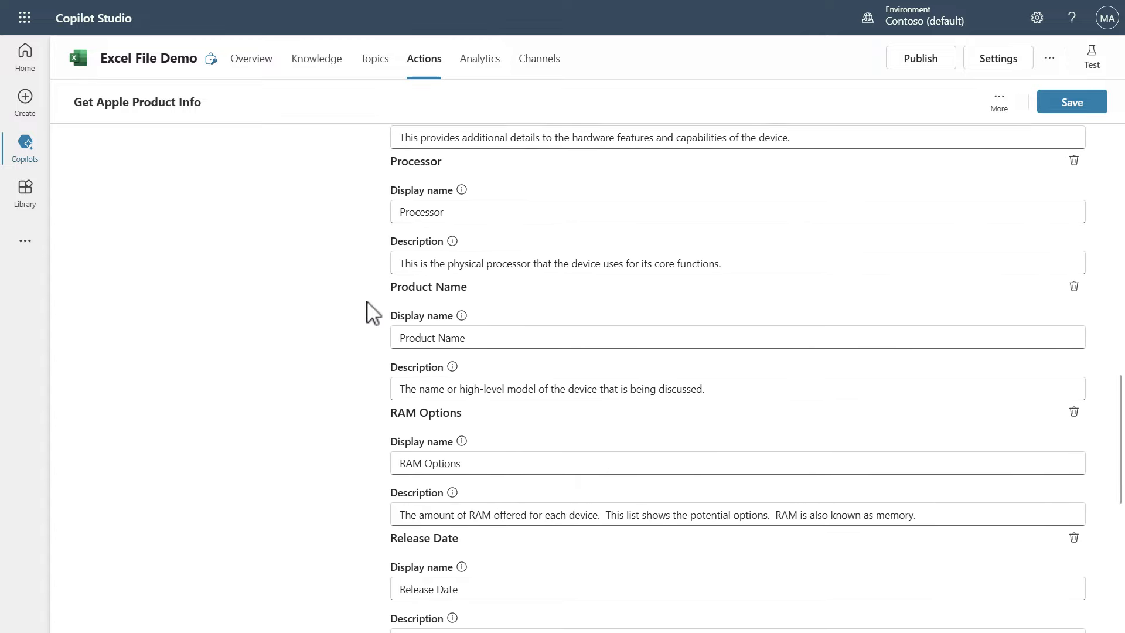
pyautogui.scroll(-6, 367, 311)
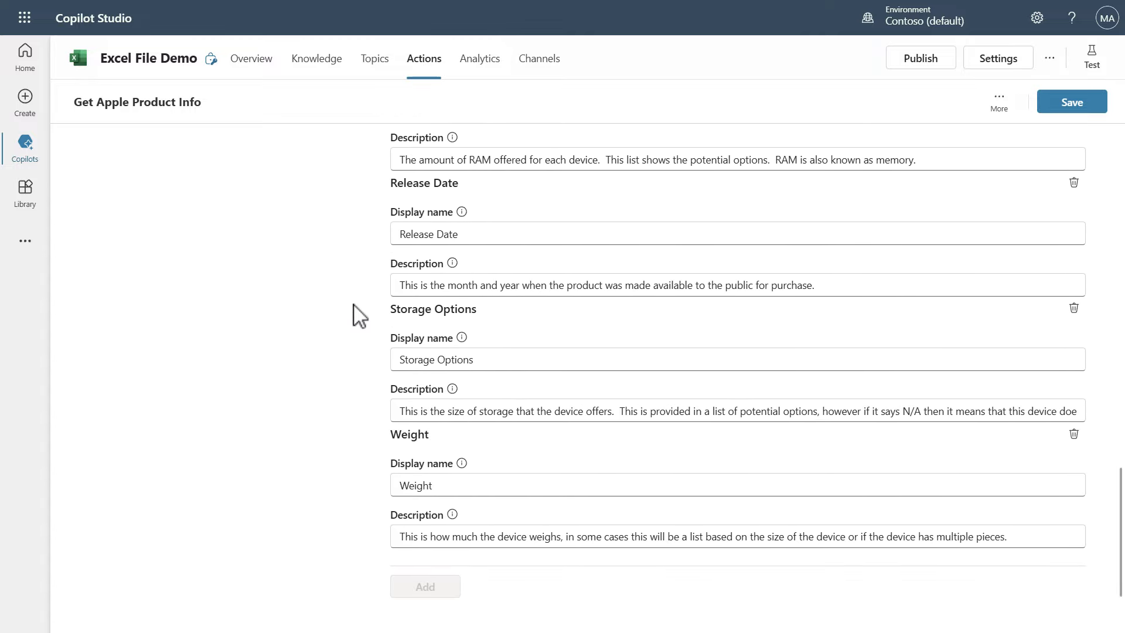
pyautogui.scroll(-1, 359, 316)
pyautogui.scroll(-1, 359, 315)
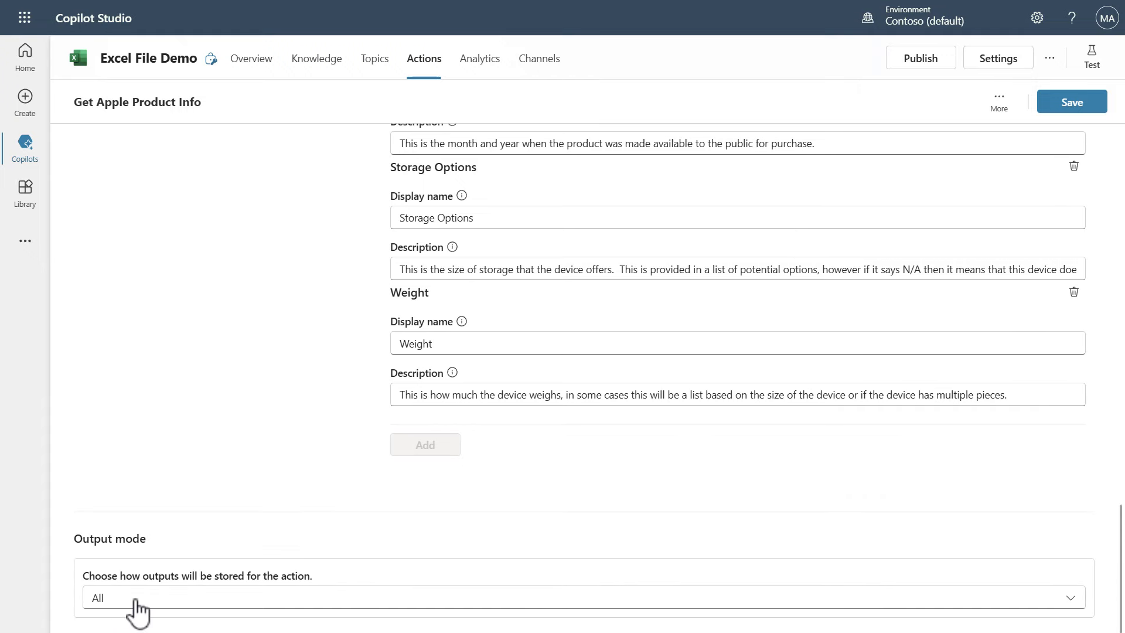
pyautogui.scroll(20, 250, 418)
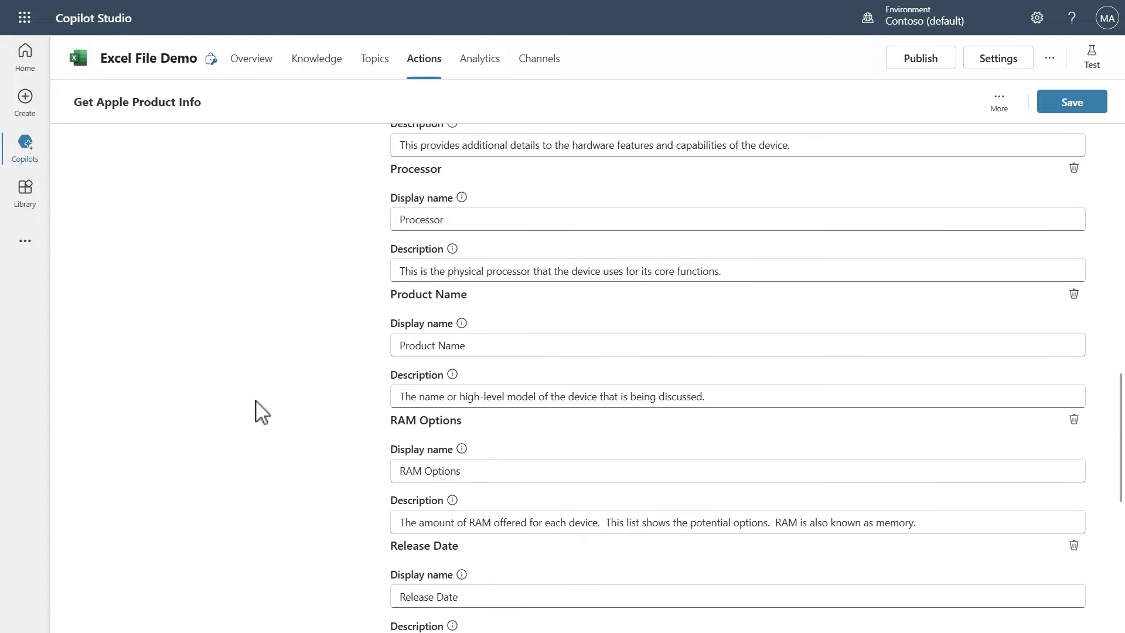
pyautogui.scroll(1, 268, 402)
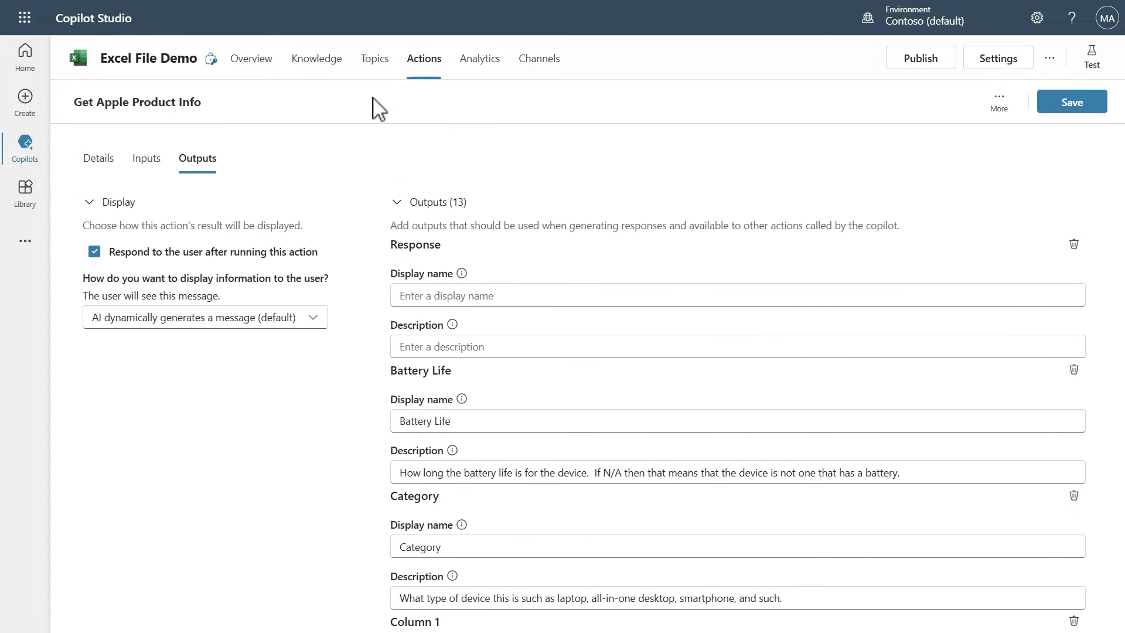
# Step: Leave the action without saving and open the copilot's Generative AI settings to check its interaction mode and content moderation
pyautogui.click(423, 66)
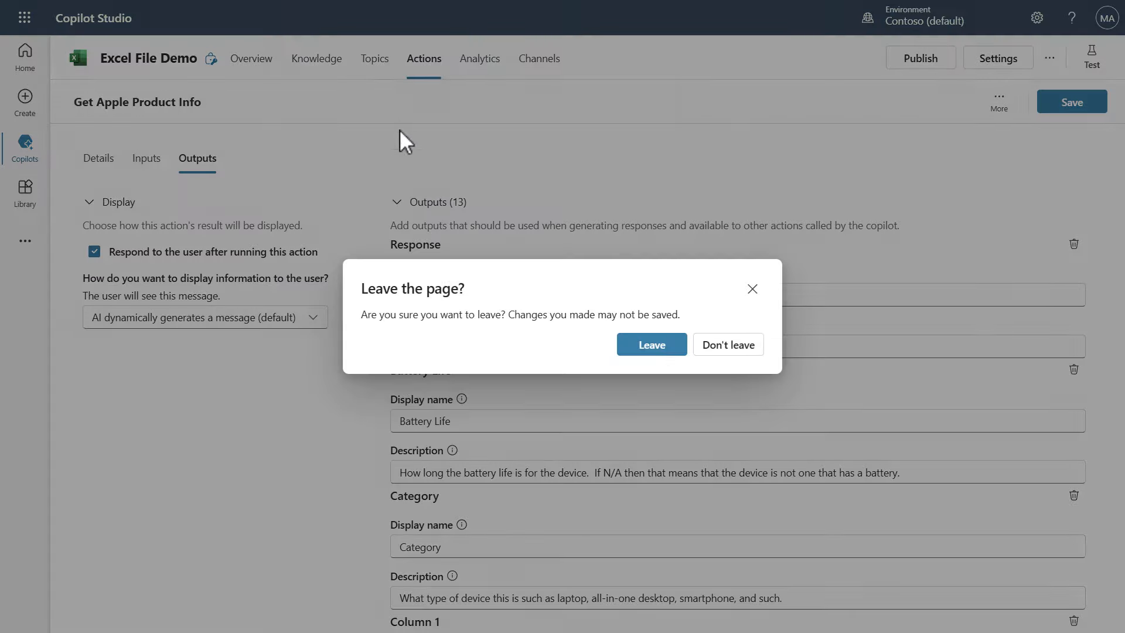
pyautogui.click(628, 350)
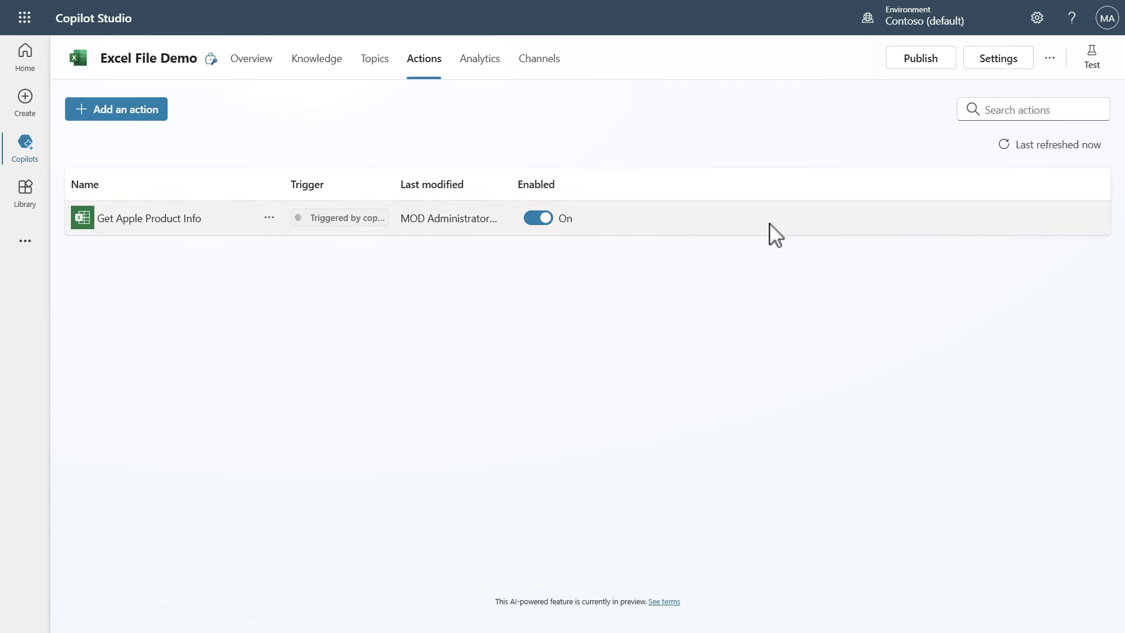
pyautogui.click(999, 66)
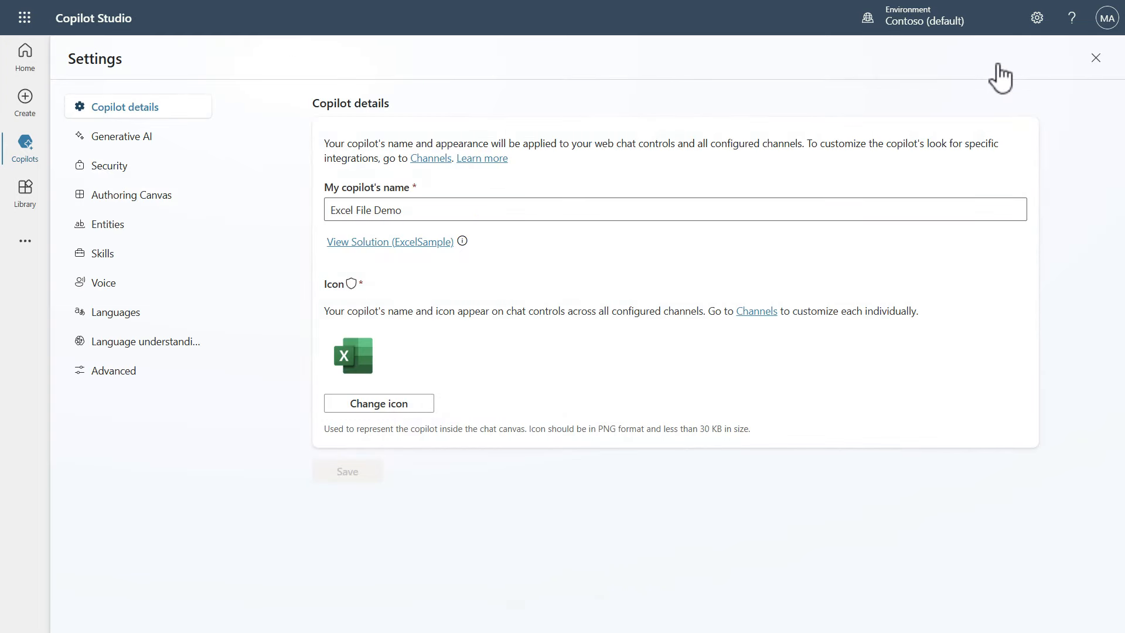
pyautogui.click(134, 140)
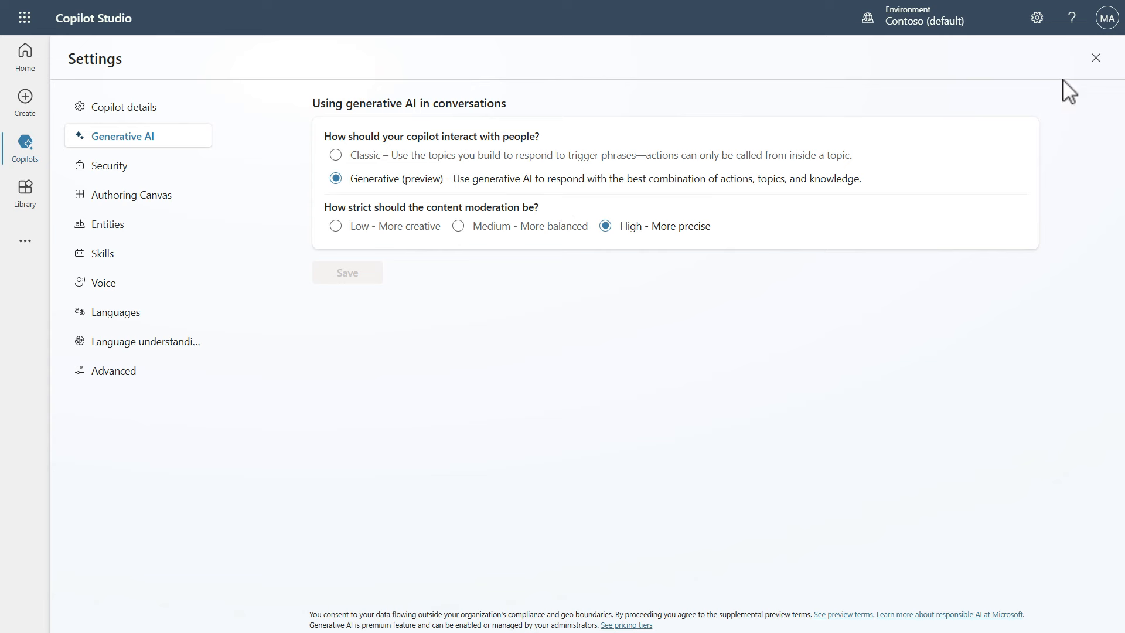
# Step: Leave the settings and open the copilot's test chat to ask "I want to lookup the specs of an apple product"
pyautogui.click(1095, 59)
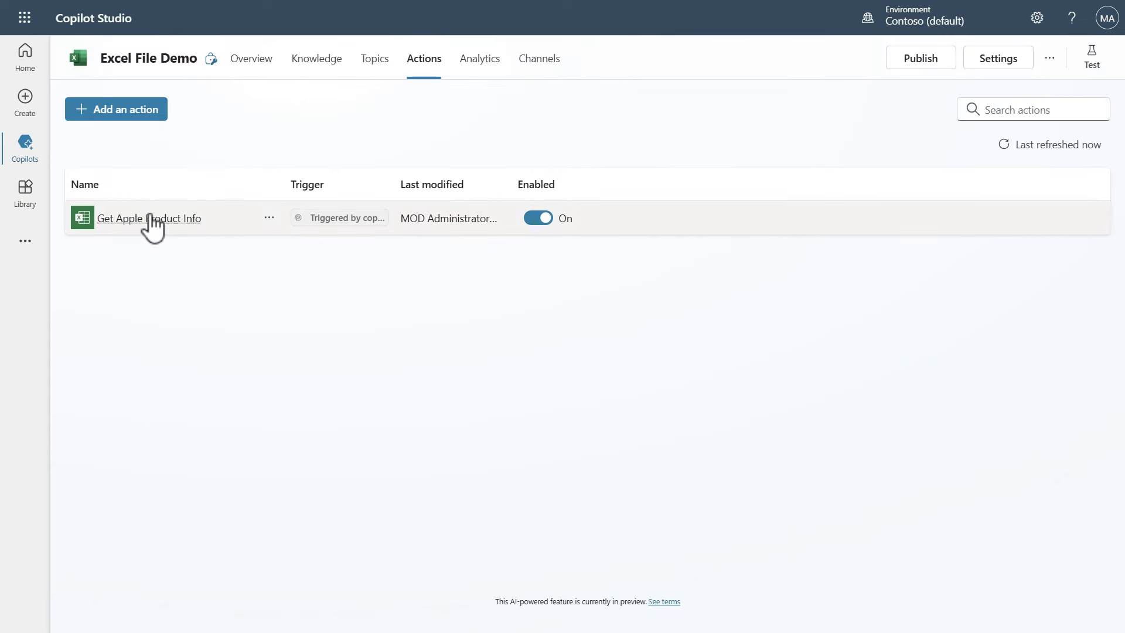
pyautogui.moveTo(353, 225)
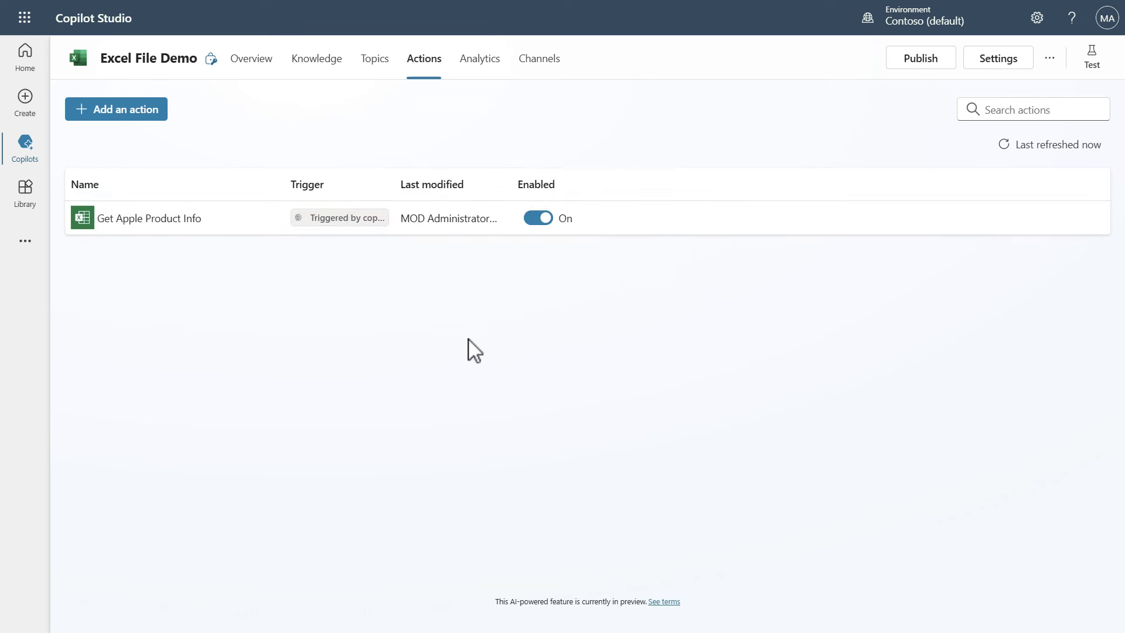
pyautogui.click(1092, 65)
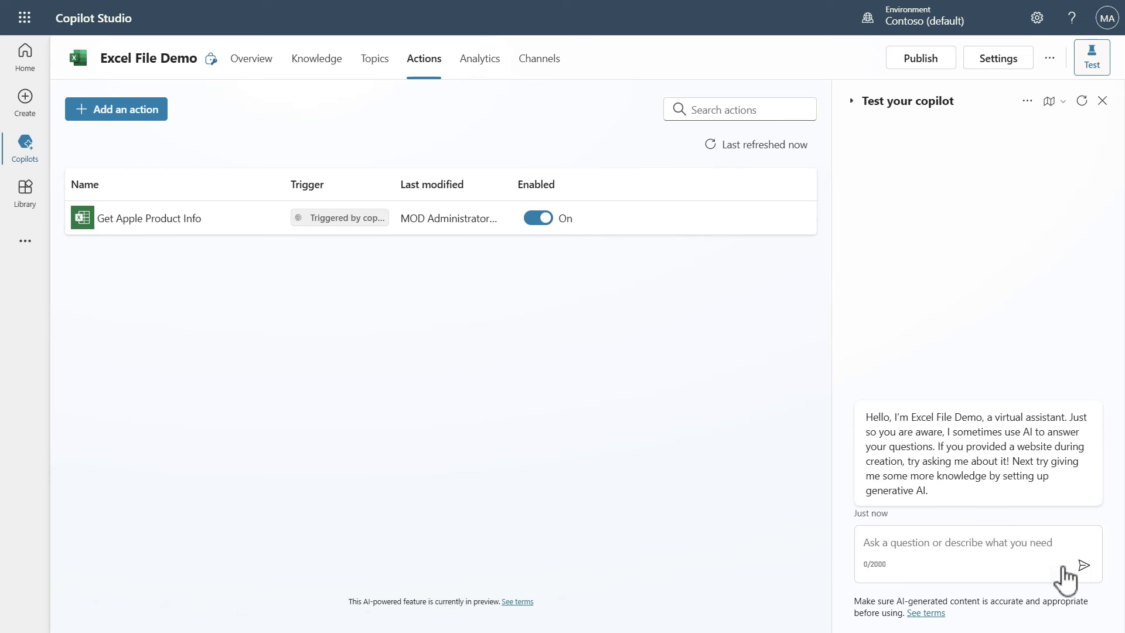
pyautogui.click(896, 547)
pyautogui.write('I want to lookup the specs of an apple product')
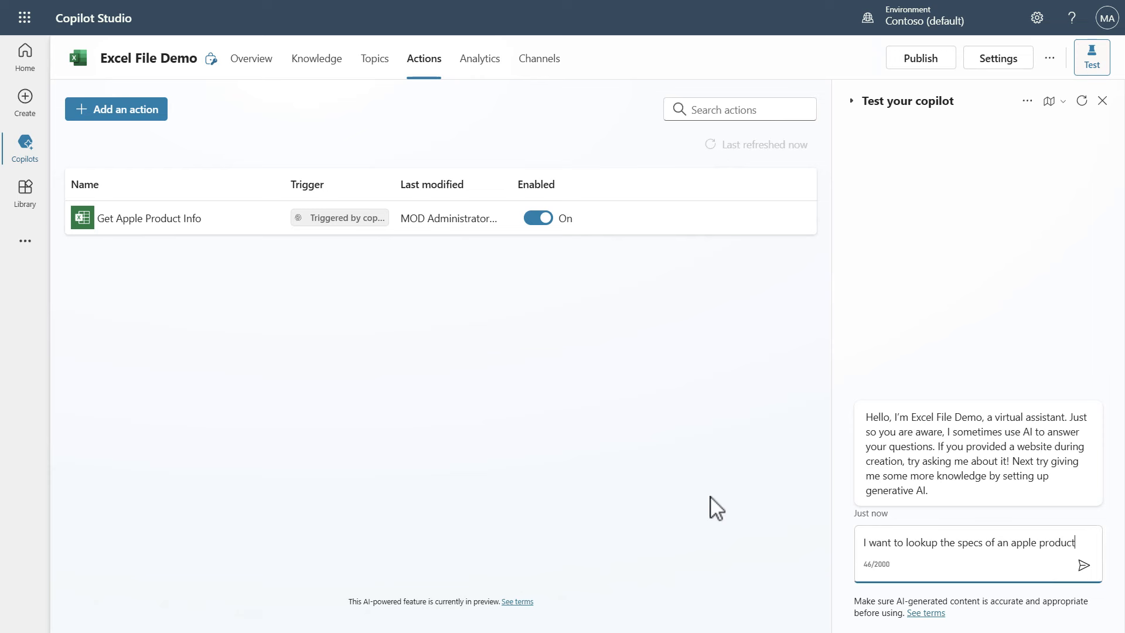
pyautogui.press('Return')
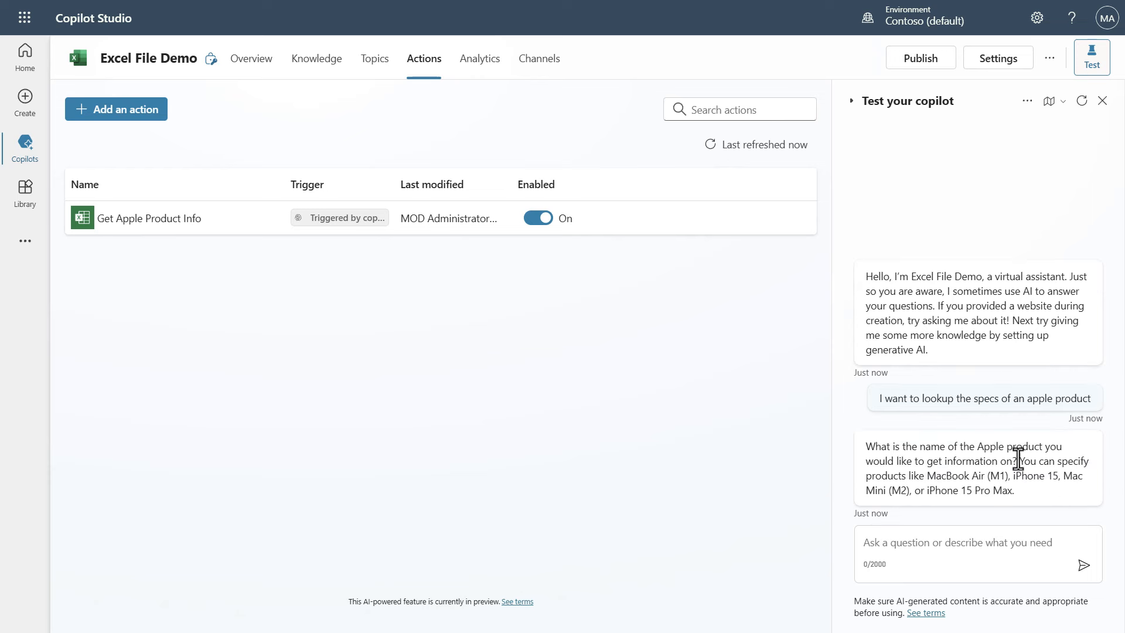
# Step: Answer the copilot's product question with "iPhone 15 Pro" and look back over the test conversation
pyautogui.click(957, 538)
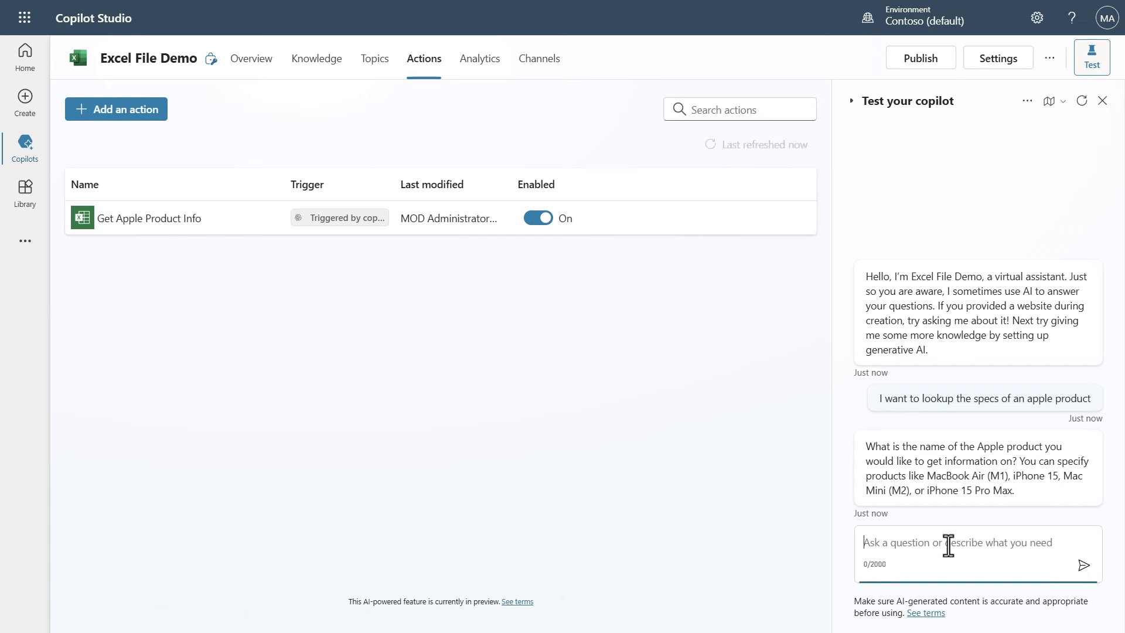
pyautogui.write('iPhone 15 Pro')
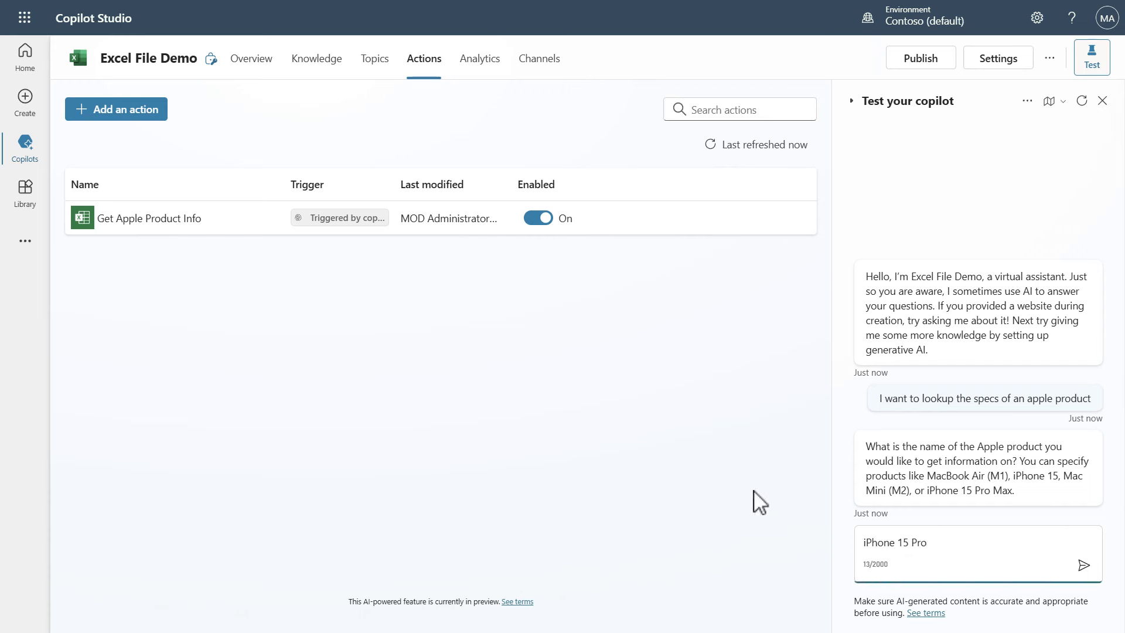
pyautogui.press('Return')
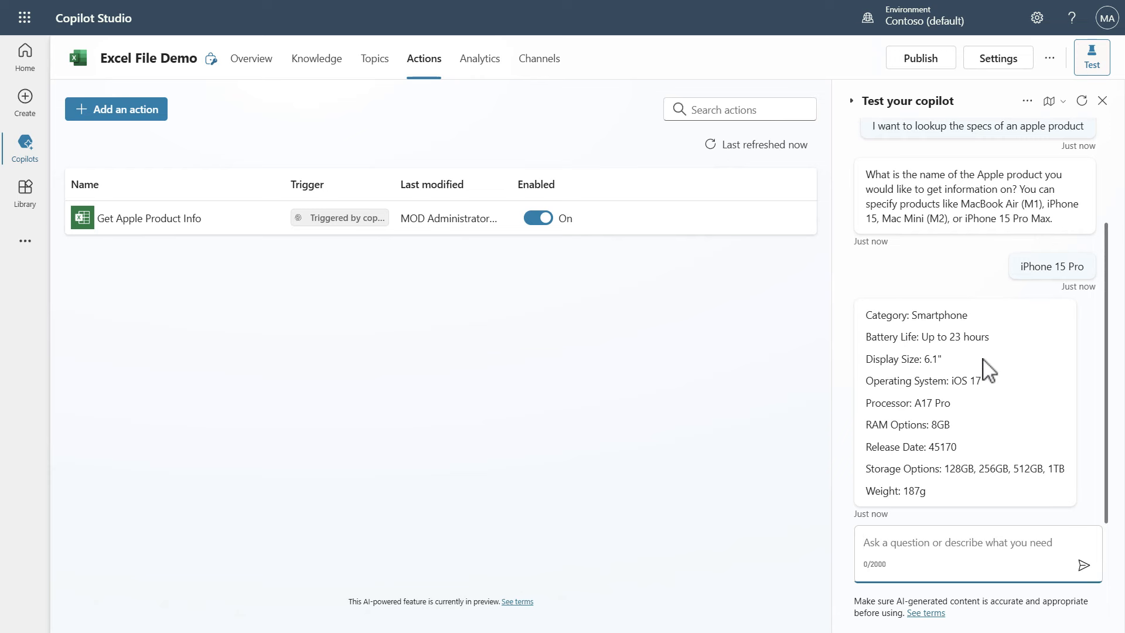
pyautogui.scroll(1, 969, 402)
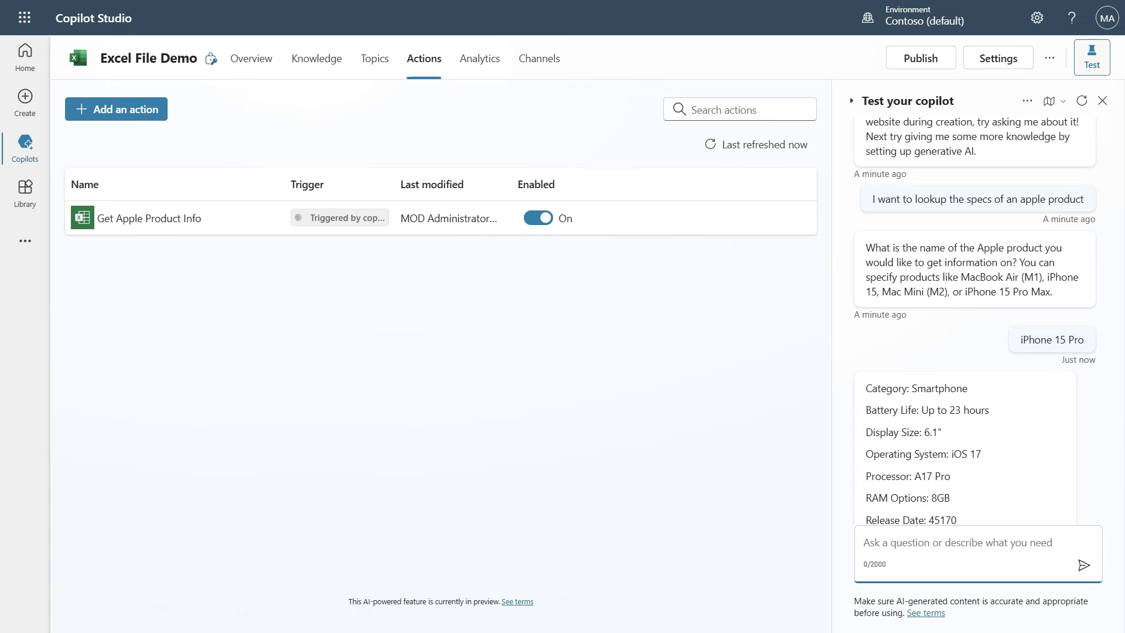
# Step: In a fresh test conversation, ask "how much does the iPhone 15 Pro weigh?" and turn on the conversation map for testing
pyautogui.click(1083, 100)
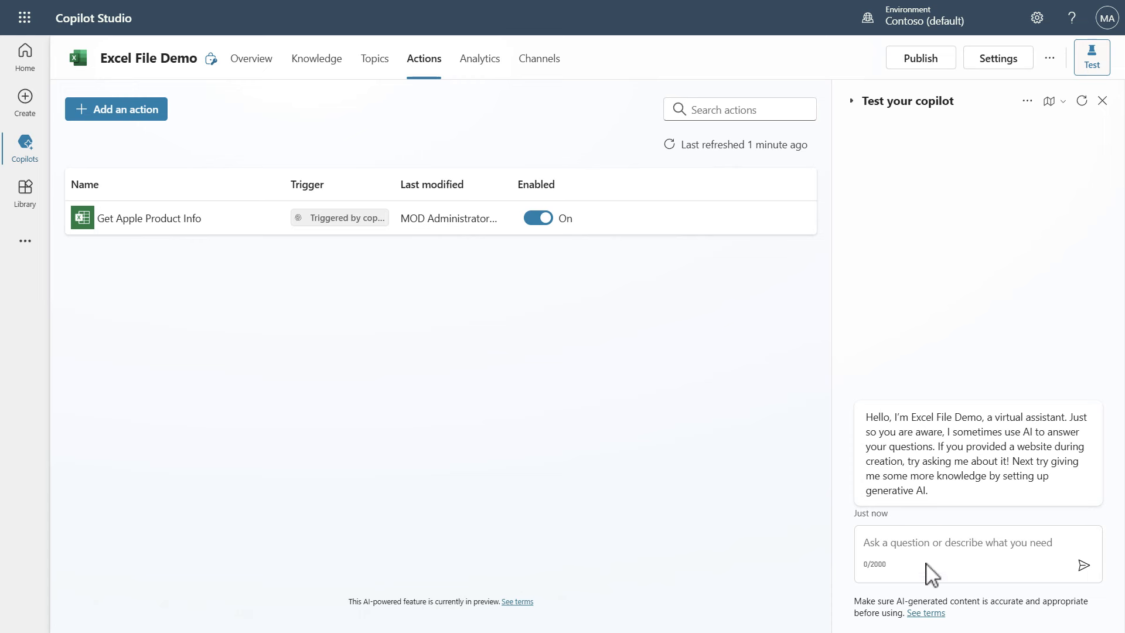
pyautogui.click(920, 543)
pyautogui.write('how much does the iPhone 15 Pro weigh?')
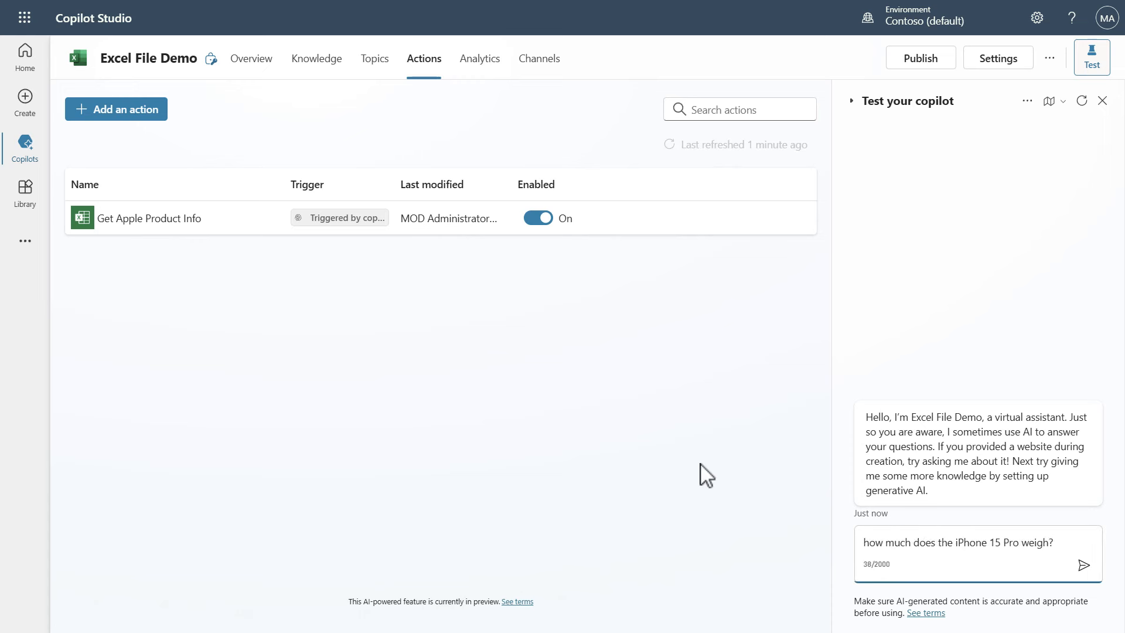
pyautogui.press('Return')
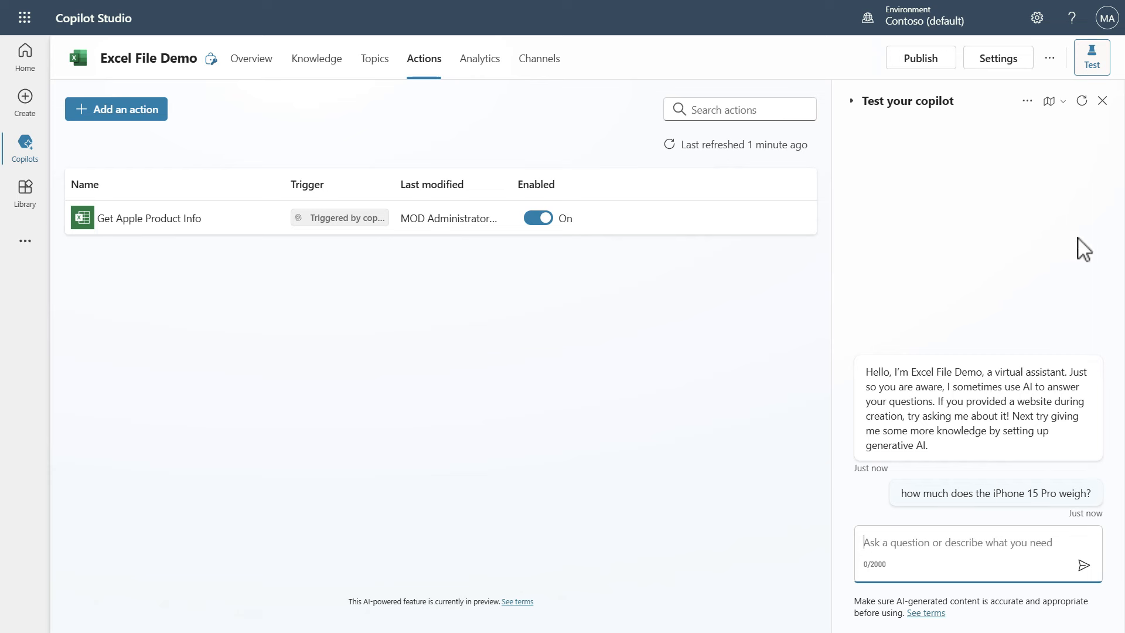
pyautogui.click(1063, 103)
pyautogui.click(1055, 147)
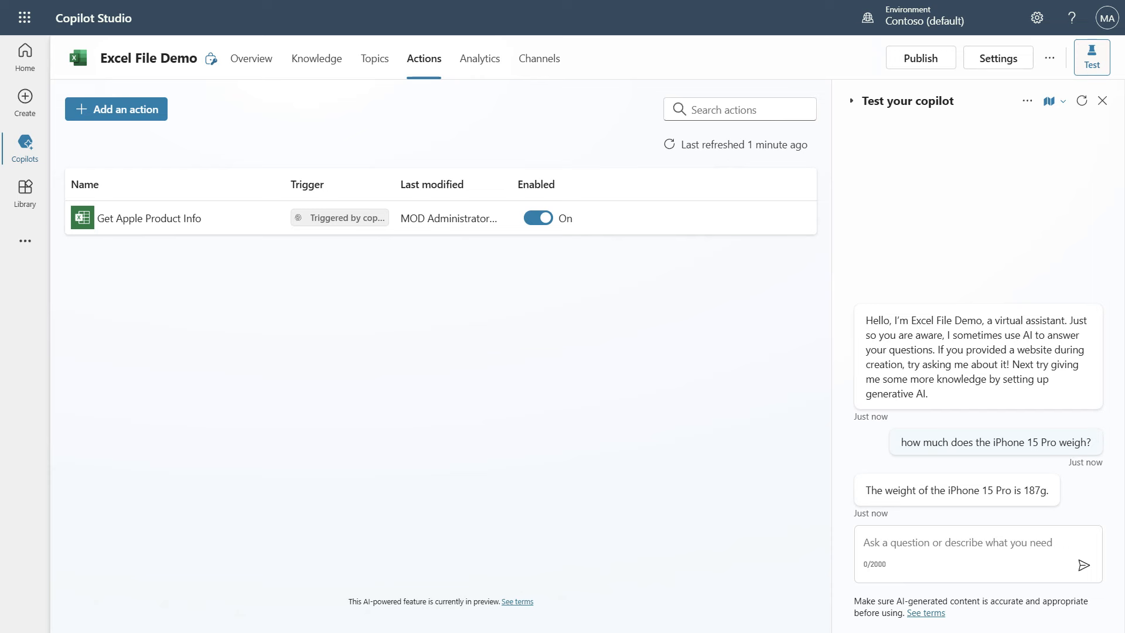
# Step: Ask "What is the processor?" and examine the full list of Get Apple Product Info inputs in the conversation map
pyautogui.click(979, 542)
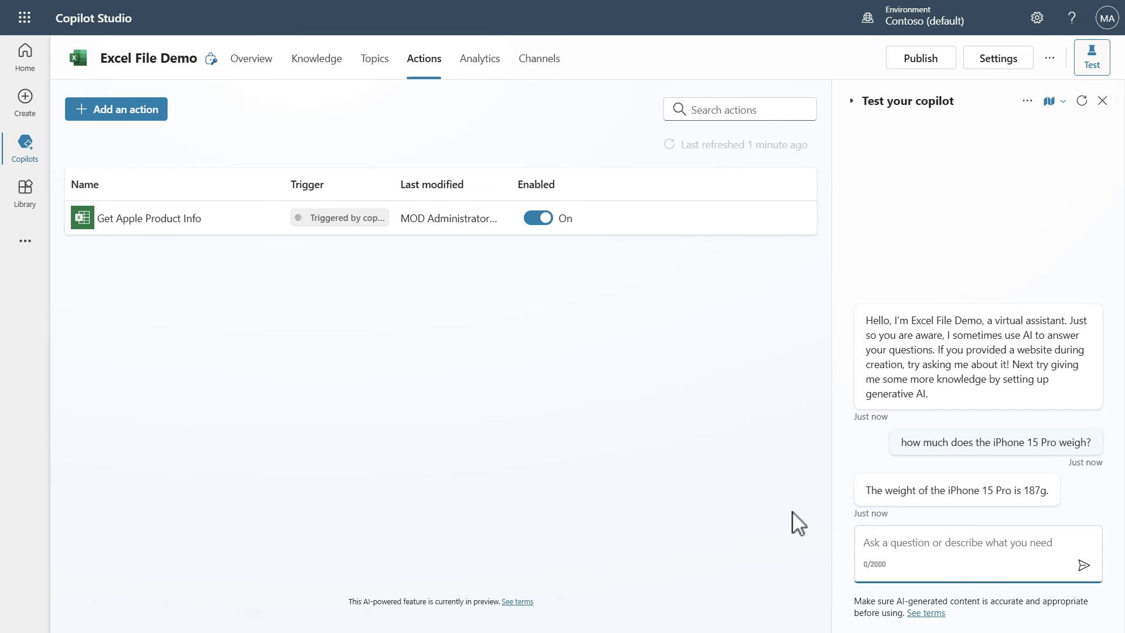
pyautogui.write('What is the processor?')
pyautogui.press('Return')
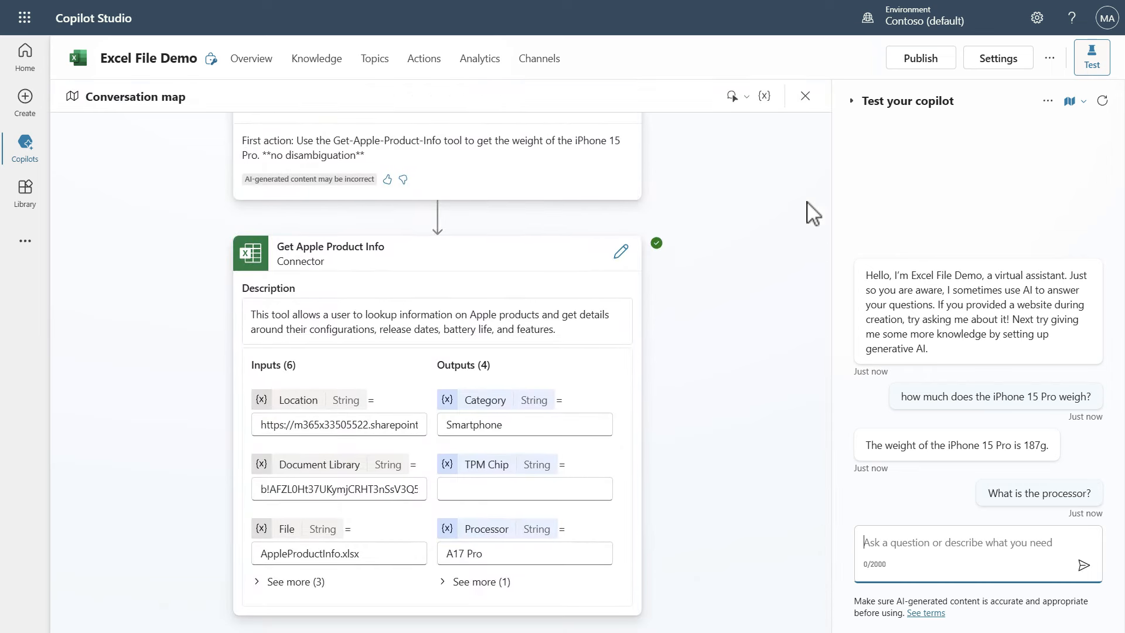
pyautogui.click(262, 585)
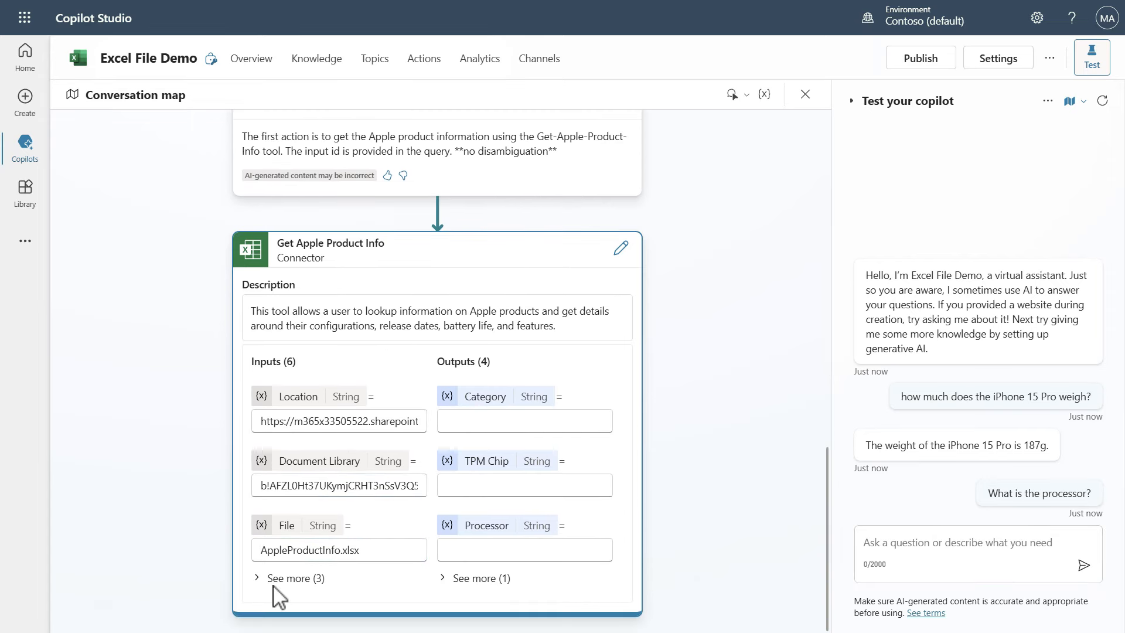
pyautogui.click(259, 577)
pyautogui.scroll(-2, 394, 510)
pyautogui.scroll(-1, 394, 511)
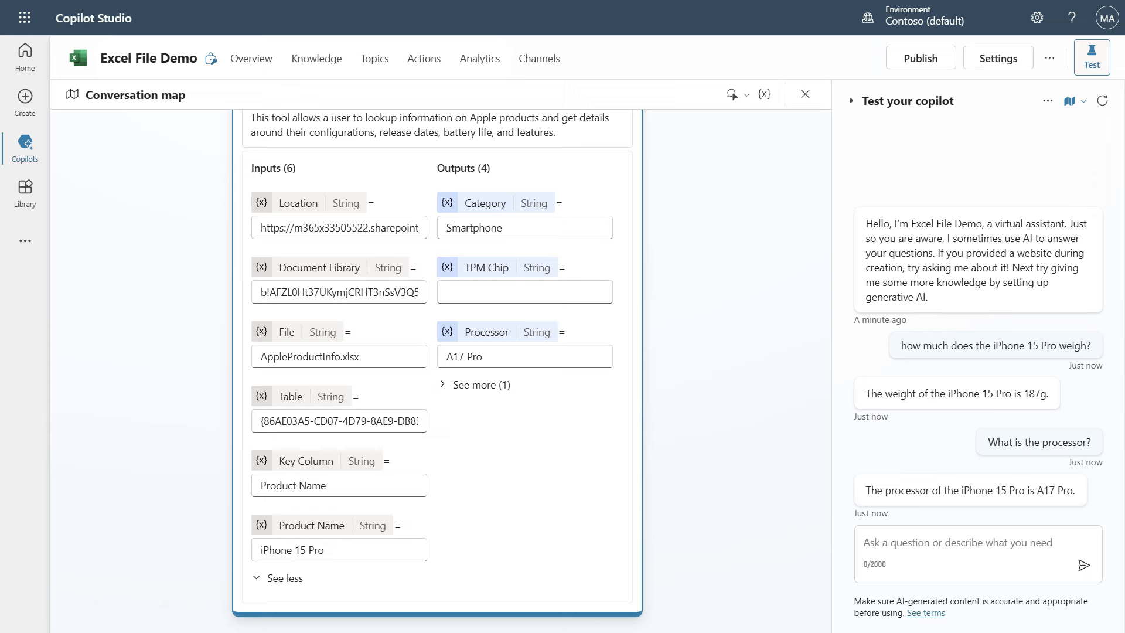
# Step: Ask "What kind of device is the MacBook Air (M2)?" and check all the action's inputs and its outputs in the conversation map
pyautogui.click(893, 543)
pyautogui.write('What kind of device is the MacBook Air (M2)?')
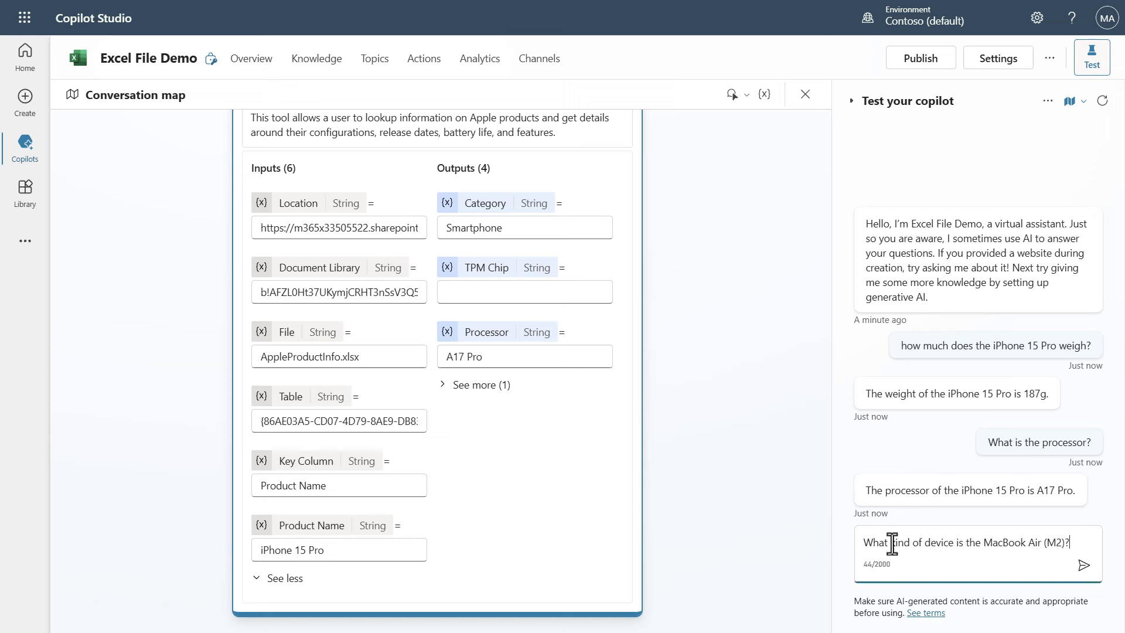
pyautogui.press('Return')
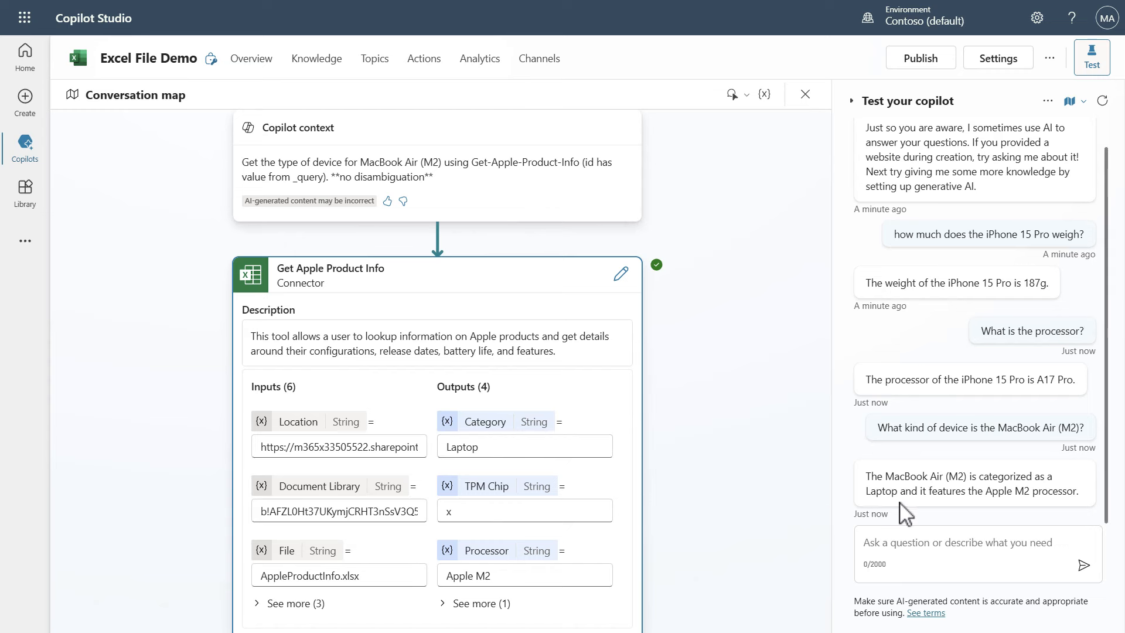
pyautogui.scroll(-1, 395, 514)
pyautogui.click(270, 577)
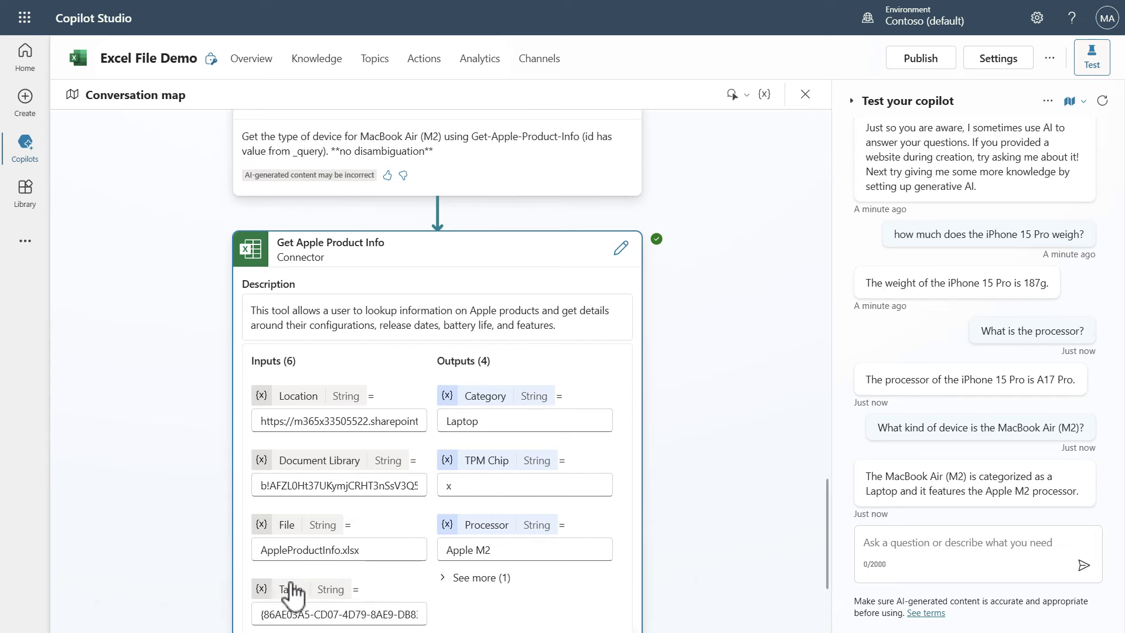
pyautogui.scroll(-3, 412, 510)
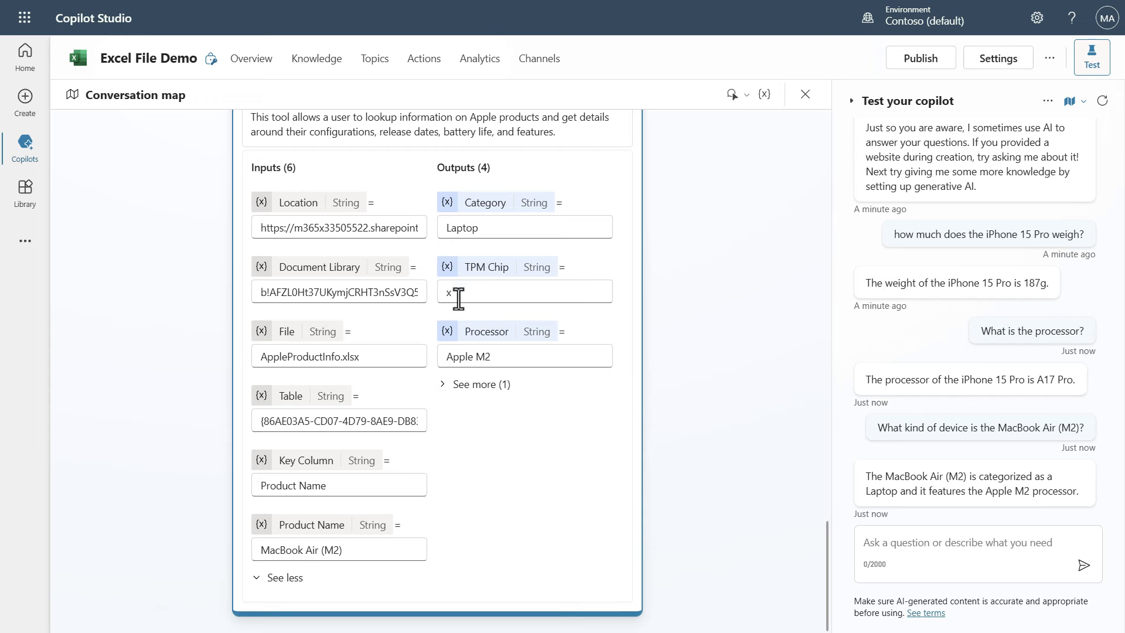
# Step: Ask the copilot the follow-up question "Does it have a TPM chip?" in the test chat
pyautogui.click(892, 549)
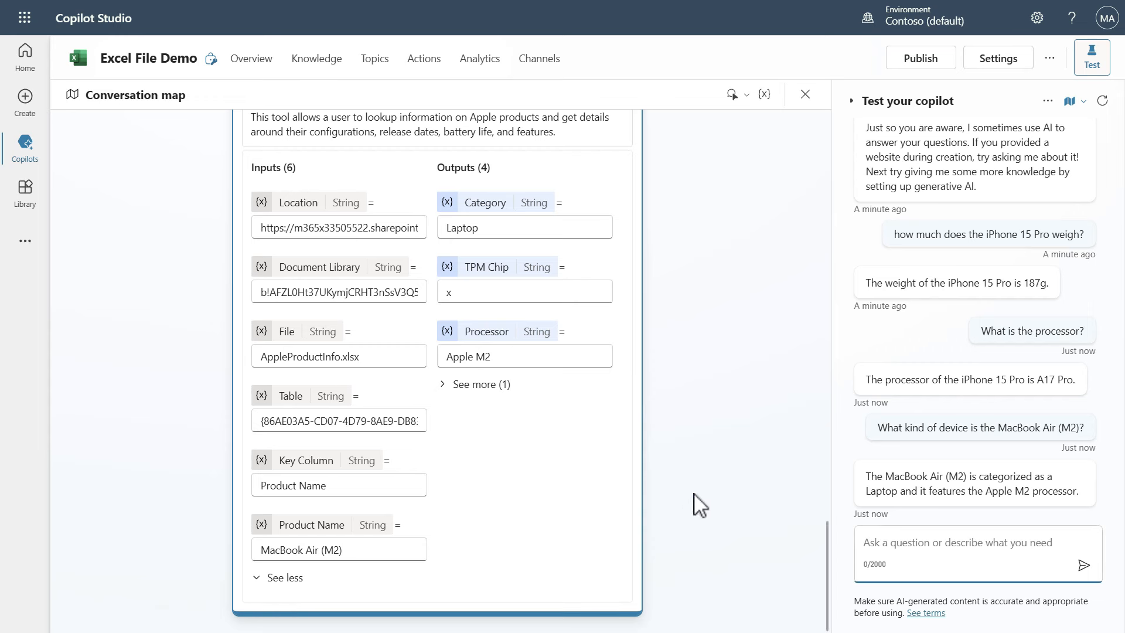
pyautogui.write('Does it have a TPM chip?')
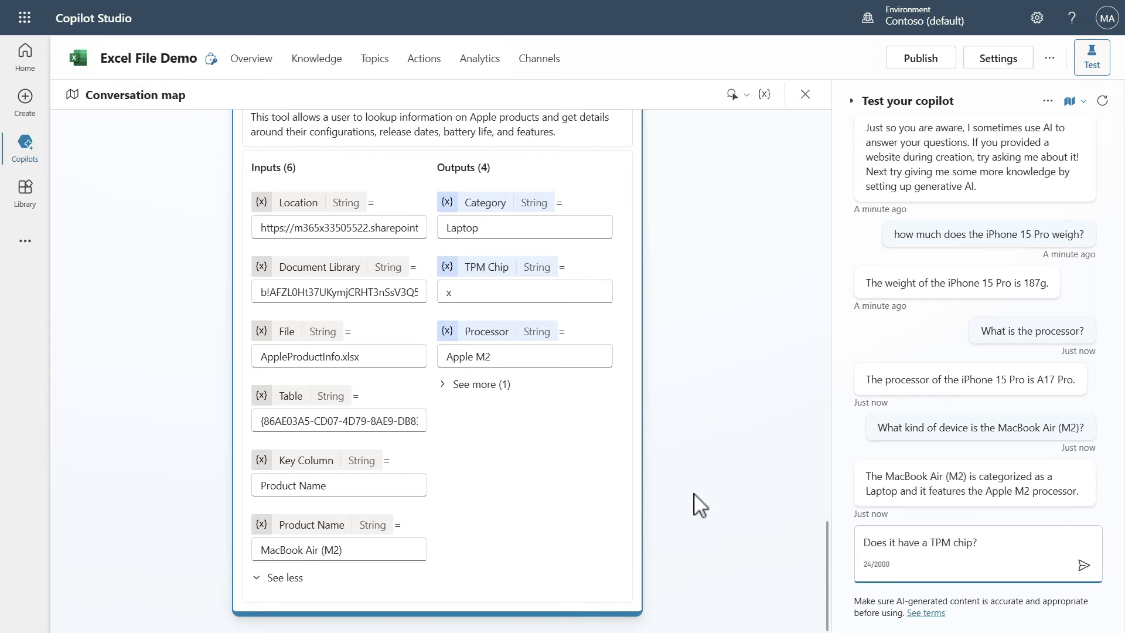
pyautogui.press('Return')
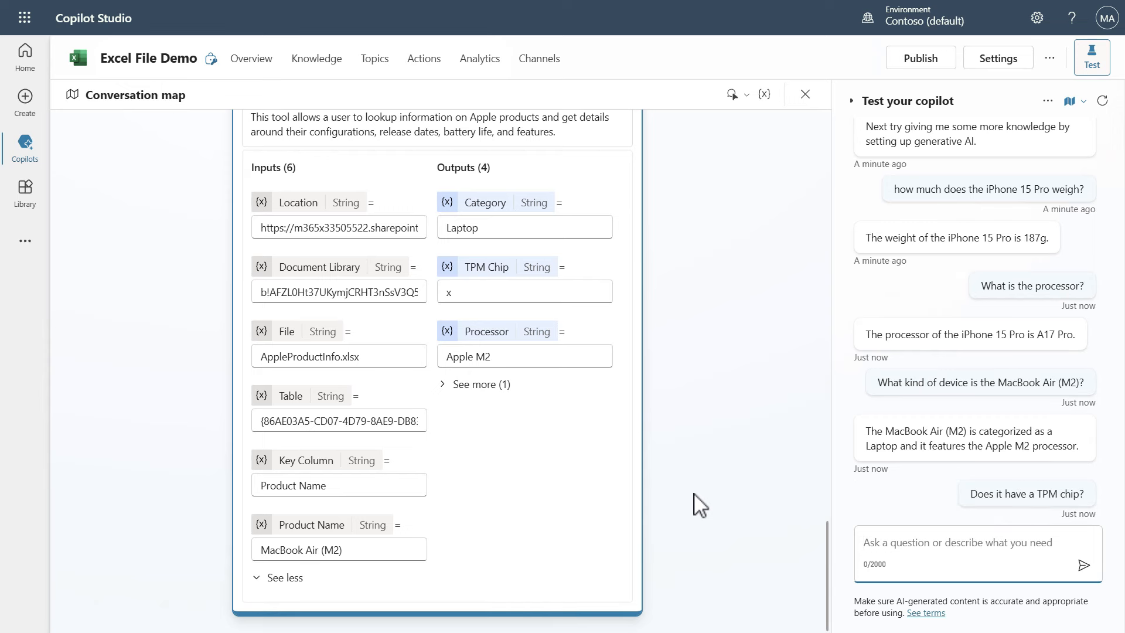